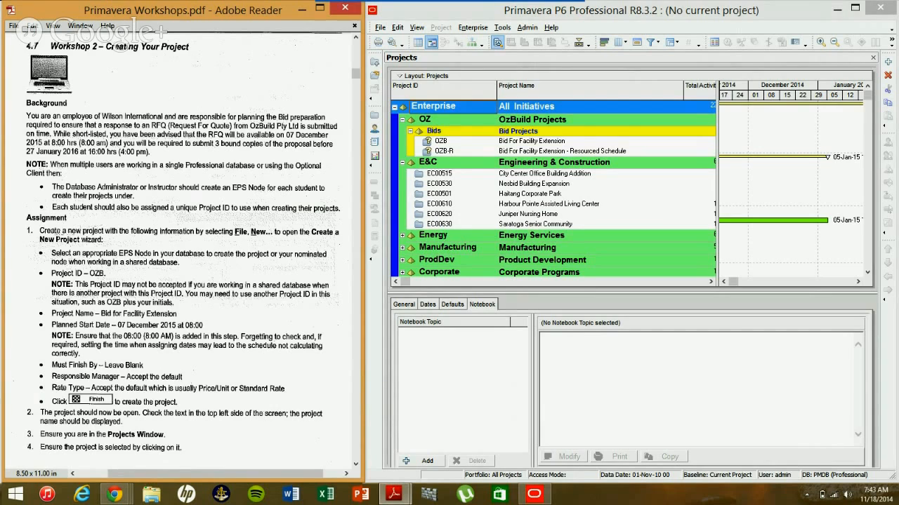
{"action": "scroll", "coordinate": [52, 231], "scroll_direction": "down", "scroll_amount": 2}
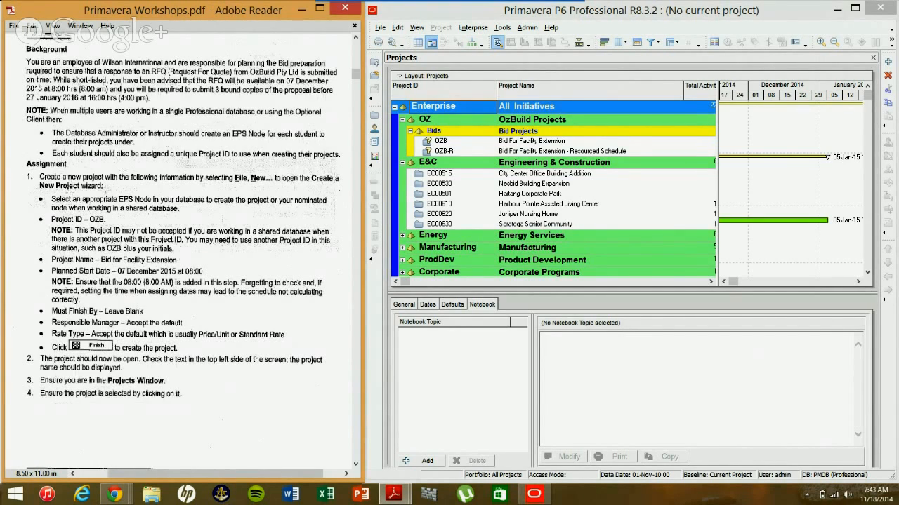
{"action": "left_click", "coordinate": [453, 185]}
{"action": "left_click", "coordinate": [380, 28]}
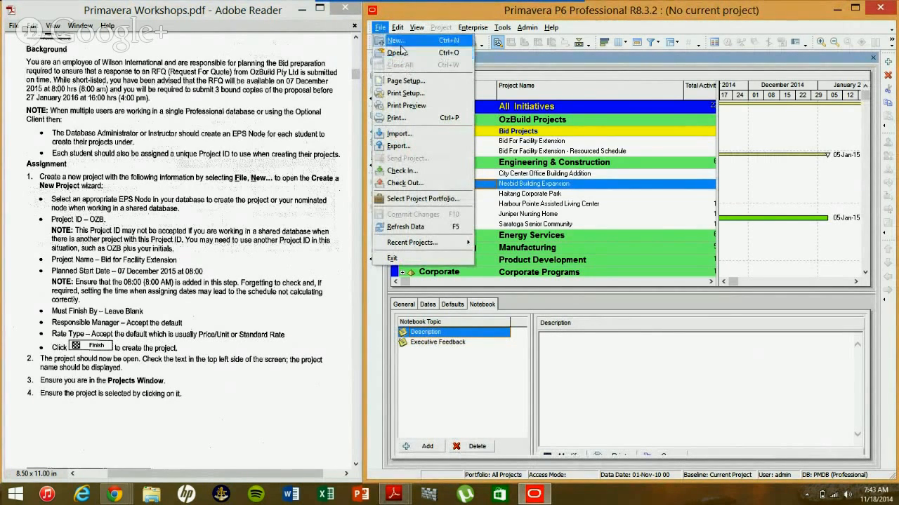
{"action": "left_click", "coordinate": [398, 43]}
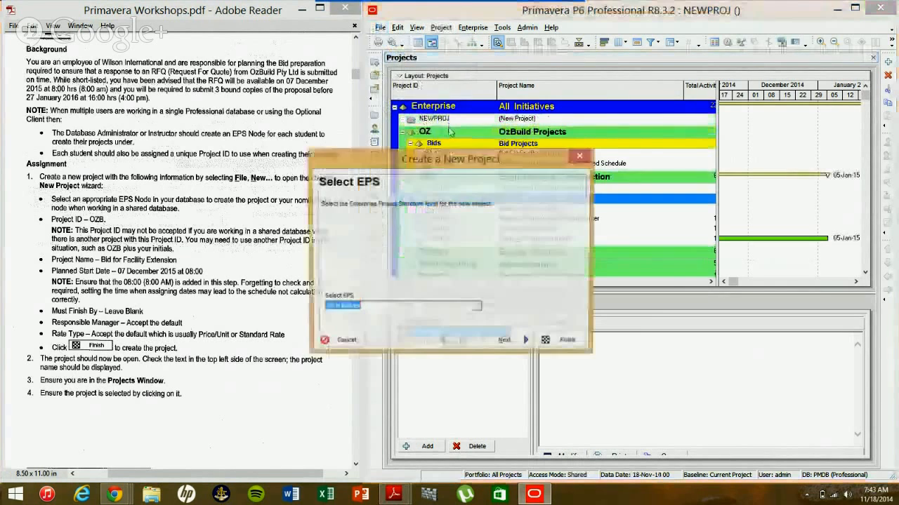
{"action": "left_click_drag", "start_coordinate": [427, 161], "coordinate": [525, 131]}
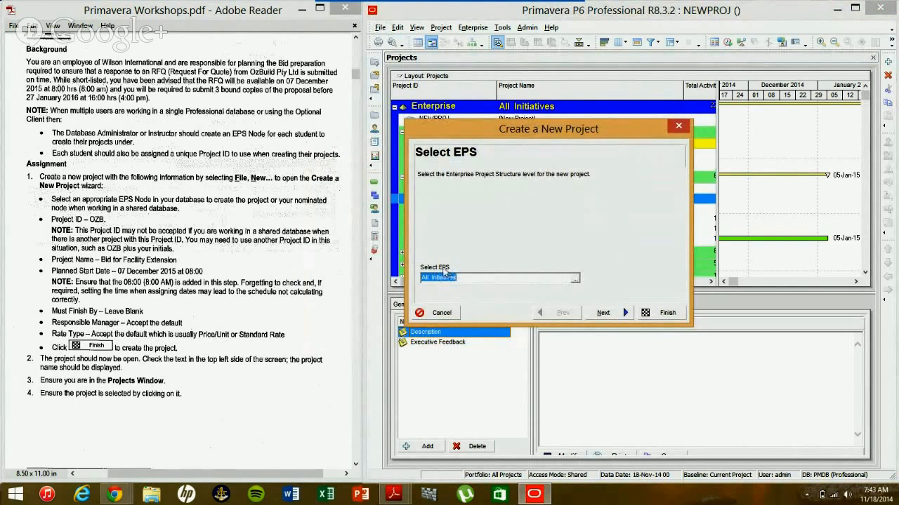
{"action": "left_click", "coordinate": [677, 127]}
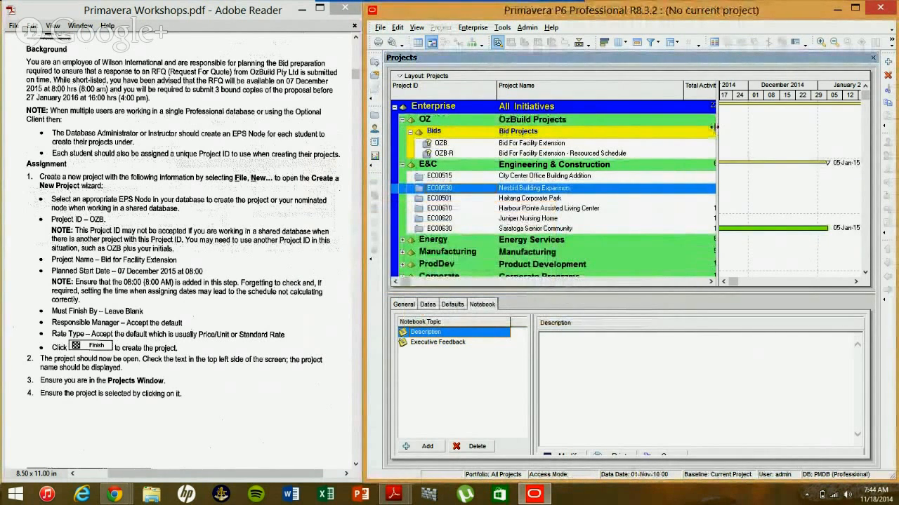
Widen the projects table and collapse the Engineering & Construction and OzBuild Projects nodes.
{"action": "left_click_drag", "start_coordinate": [772, 120], "coordinate": [778, 120]}
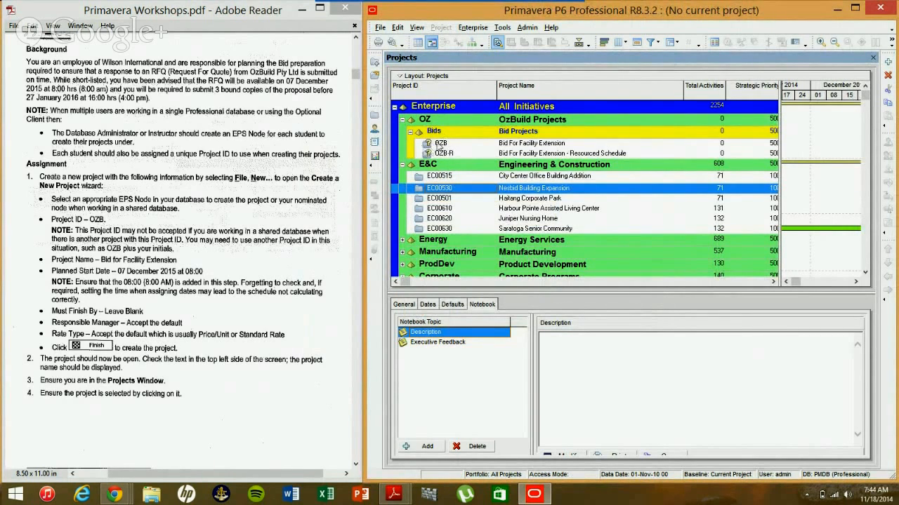
{"action": "left_click", "coordinate": [513, 152]}
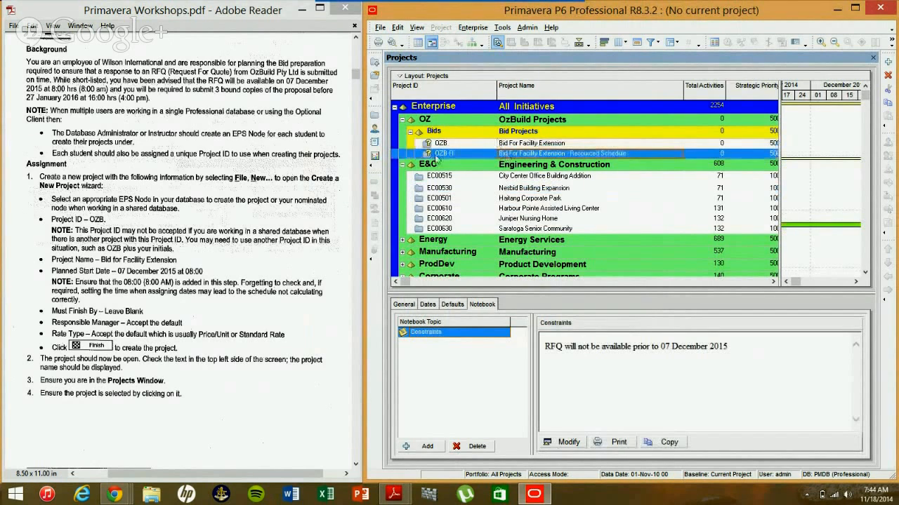
{"action": "left_click", "coordinate": [406, 167]}
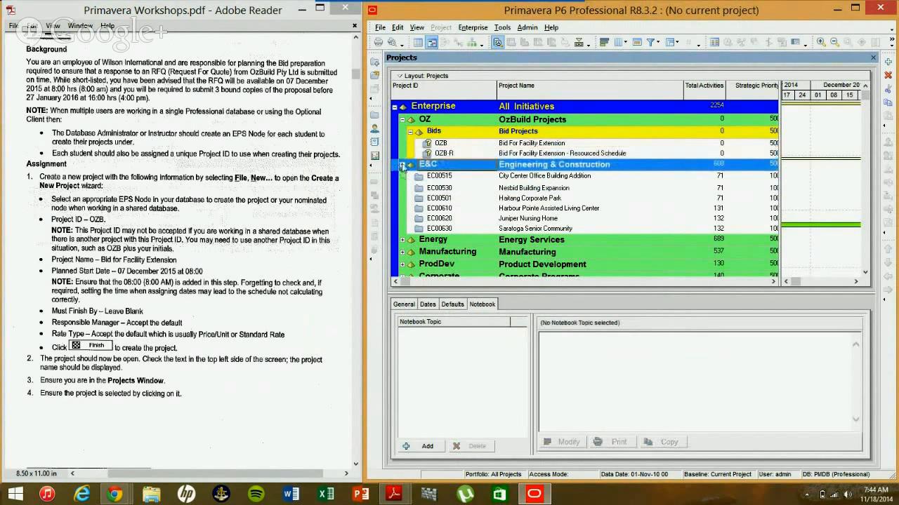
{"action": "left_click", "coordinate": [402, 165]}
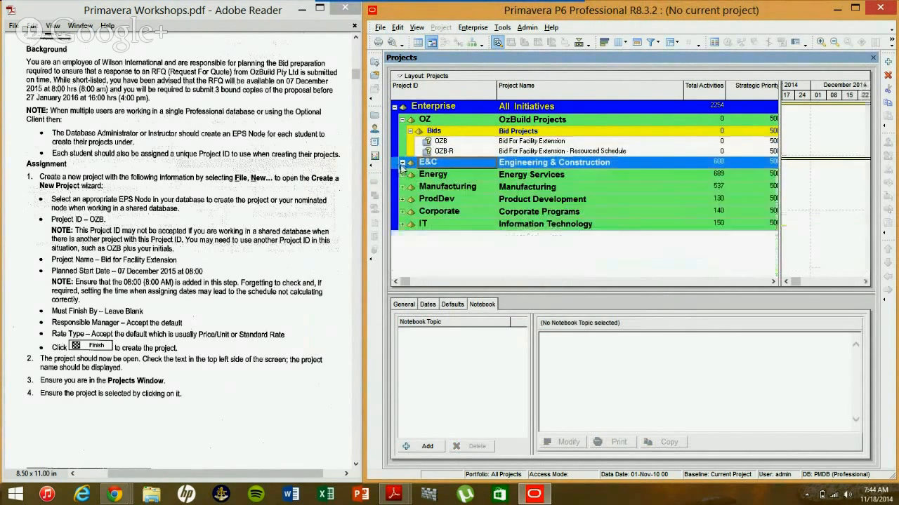
{"action": "left_click", "coordinate": [403, 119]}
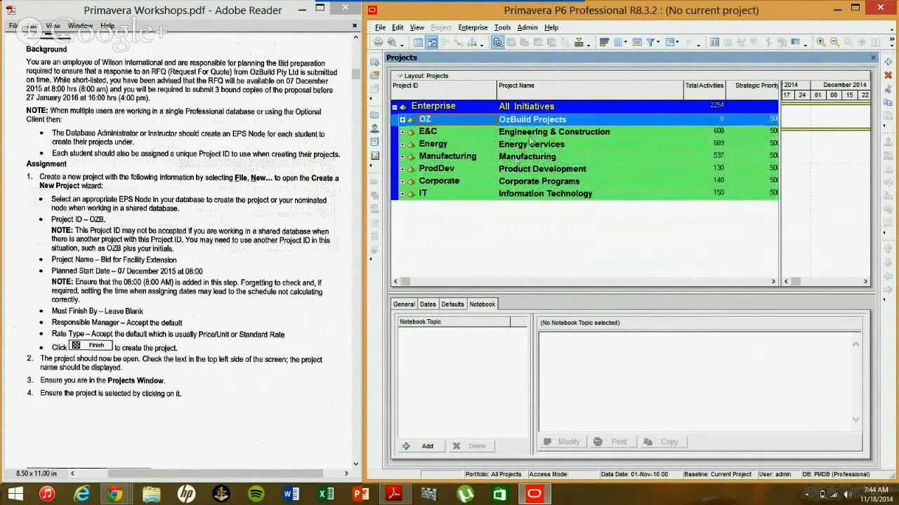
Expand the Information Technology node and examine the projects under Line of Business 1 and Line of Business 2.
{"action": "left_click", "coordinate": [403, 194]}
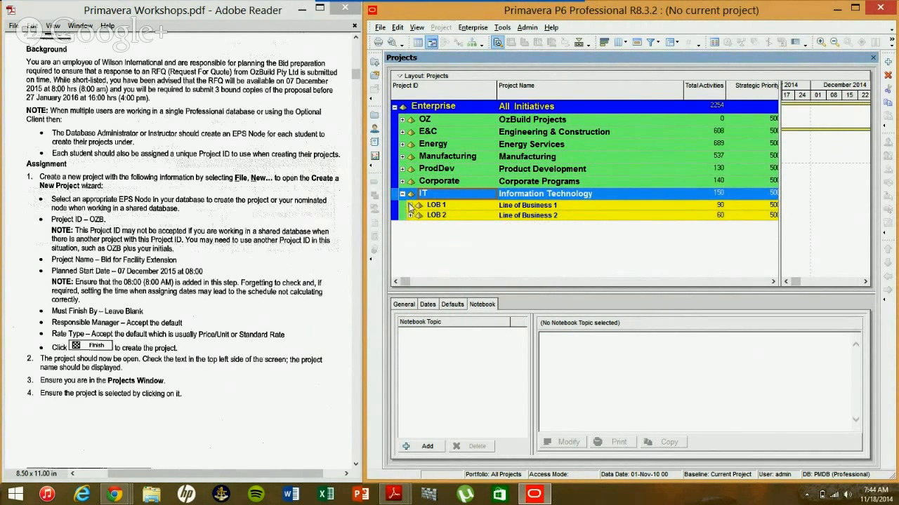
{"action": "left_click", "coordinate": [410, 205]}
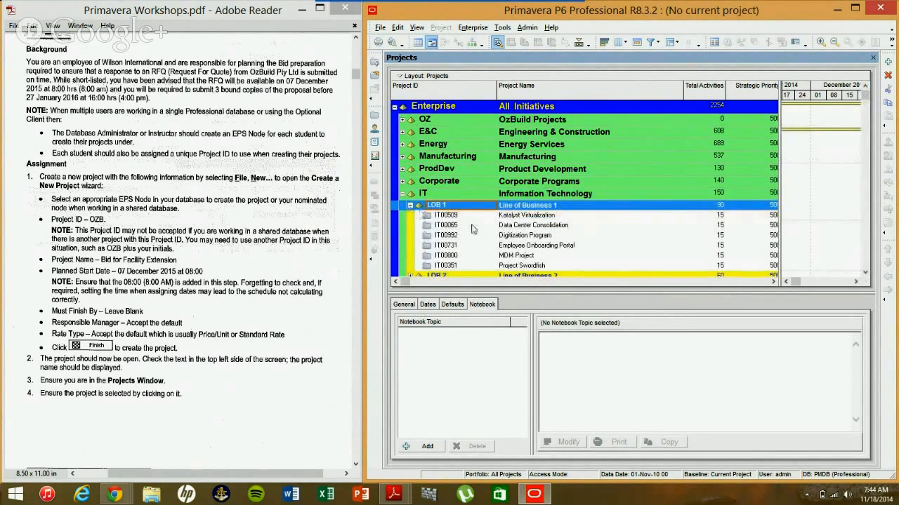
{"action": "left_click", "coordinate": [410, 206]}
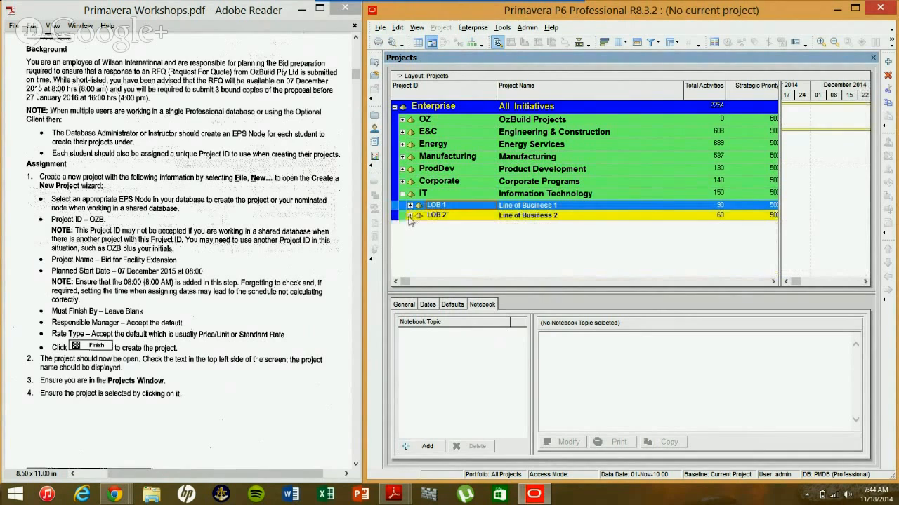
{"action": "left_click", "coordinate": [410, 214]}
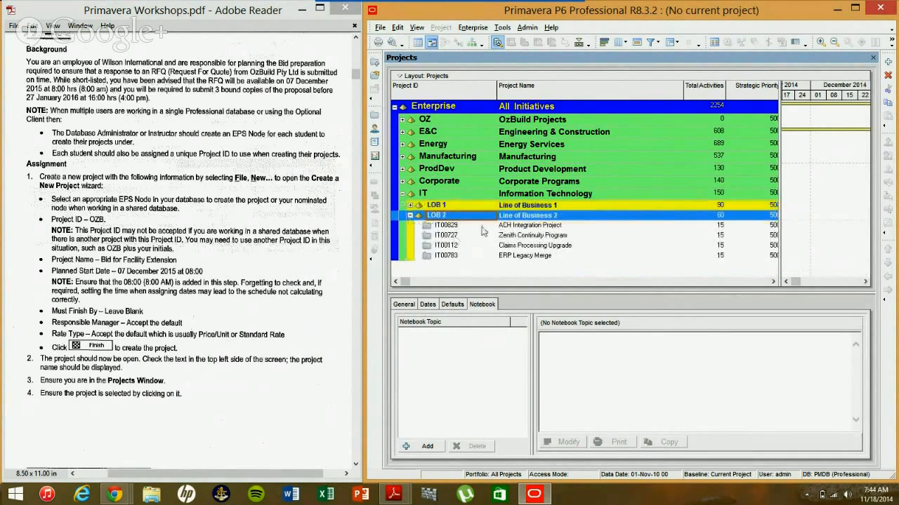
{"action": "left_click", "coordinate": [410, 216]}
Open the Enterprise Project Structure and collapse its OZ, ProdDev, Corporate and IT nodes to view the hierarchy.
{"action": "left_click", "coordinate": [469, 28]}
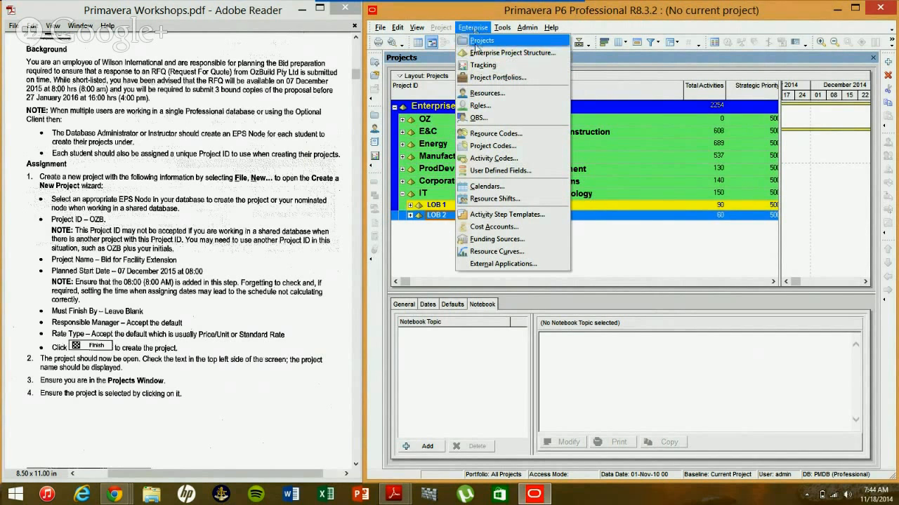
{"action": "left_click", "coordinate": [477, 53]}
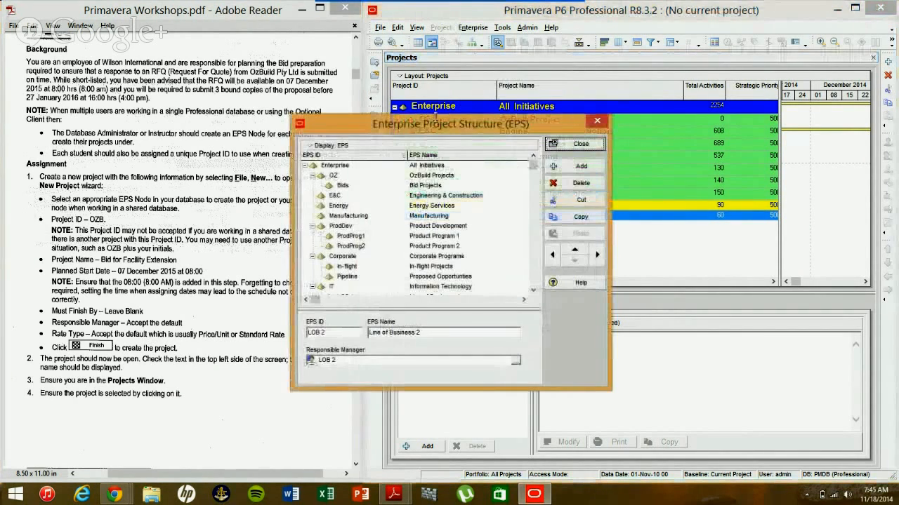
{"action": "left_click_drag", "start_coordinate": [418, 128], "coordinate": [538, 84]}
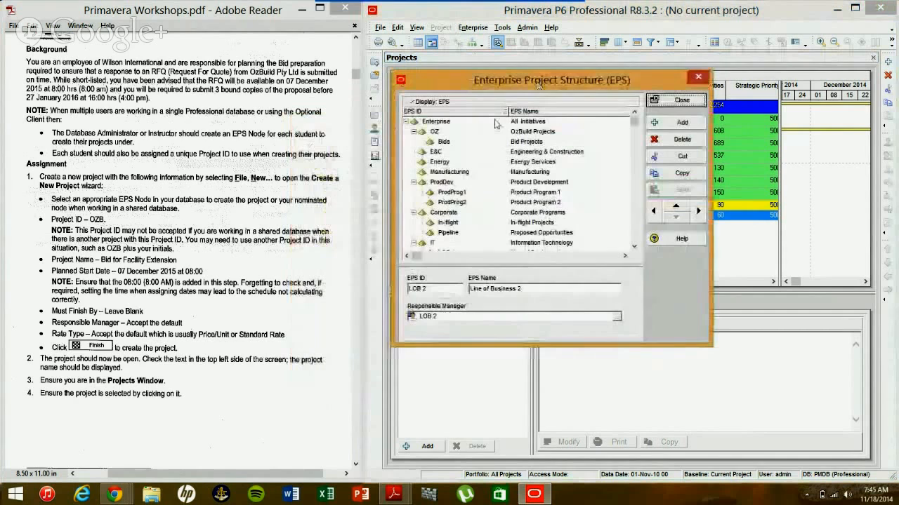
{"action": "left_click", "coordinate": [414, 132]}
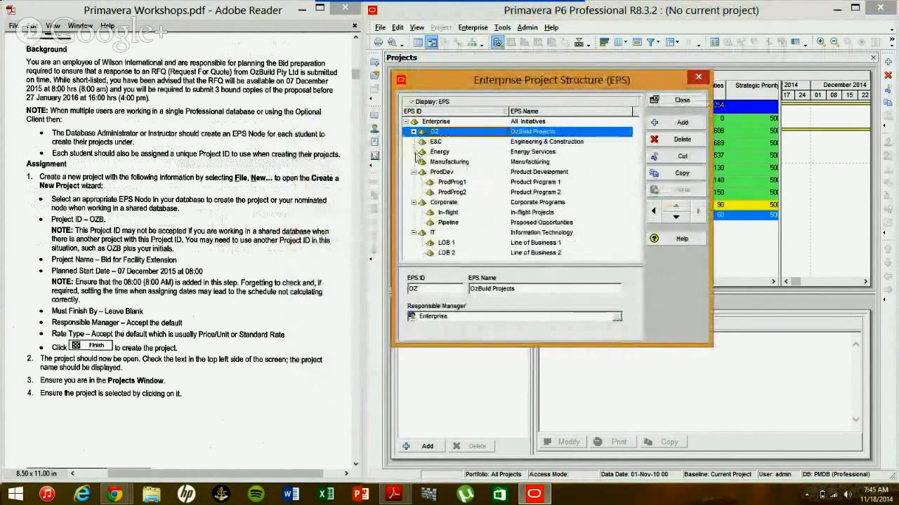
{"action": "left_click", "coordinate": [426, 122]}
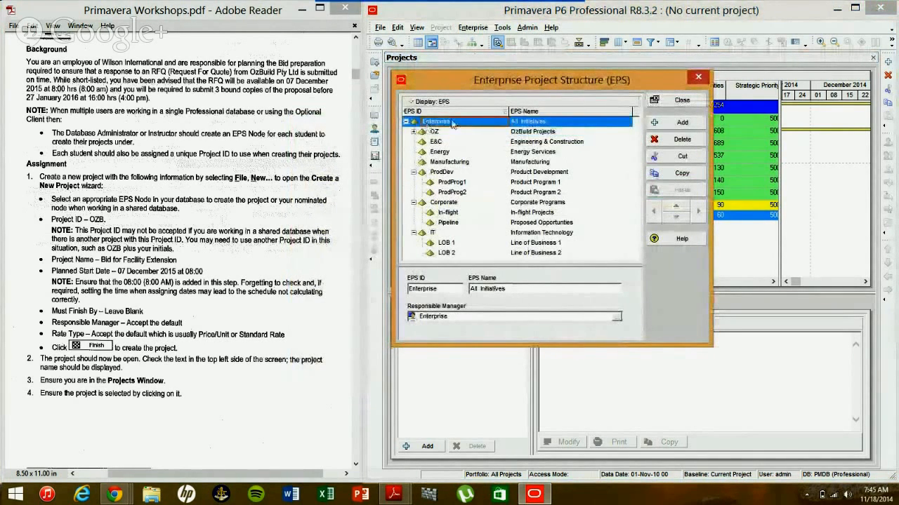
{"action": "left_click", "coordinate": [413, 172]}
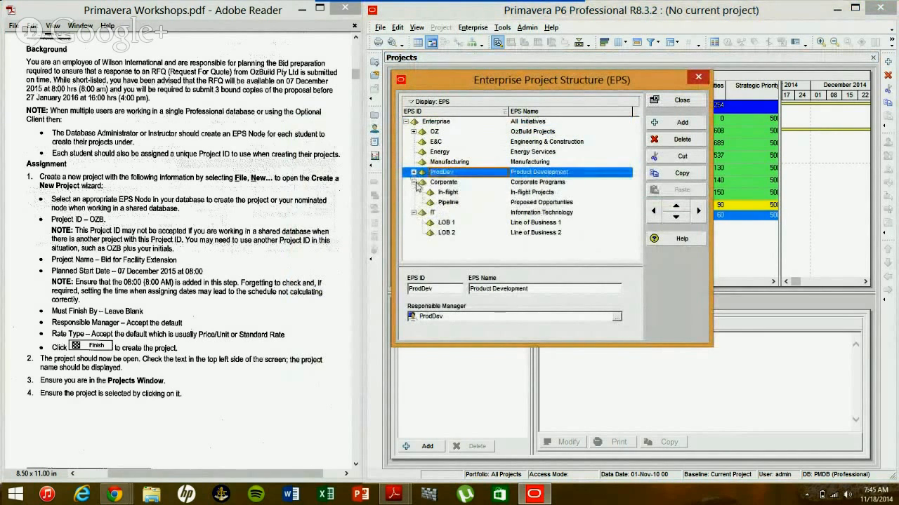
{"action": "left_click", "coordinate": [413, 182]}
{"action": "left_click", "coordinate": [414, 192]}
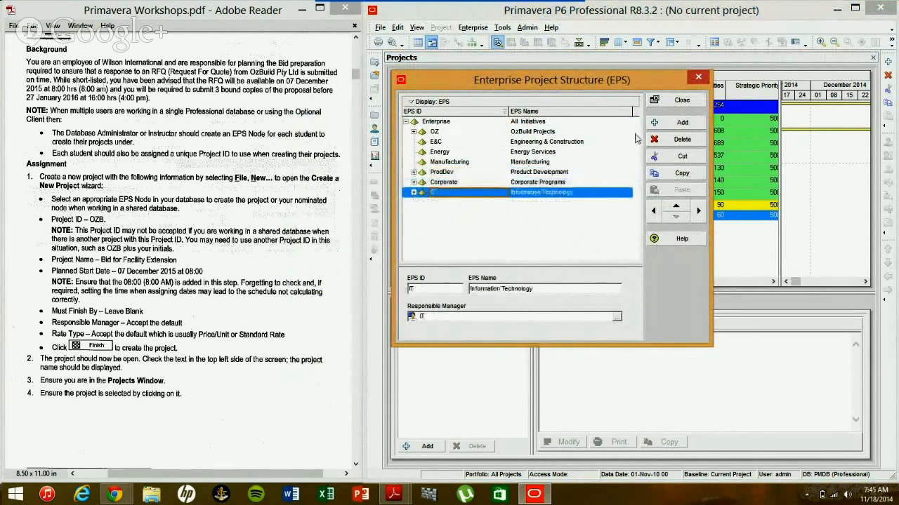
Add a new EPS element after IT and indent it one level so it sits under Information Technology.
{"action": "left_click", "coordinate": [656, 126]}
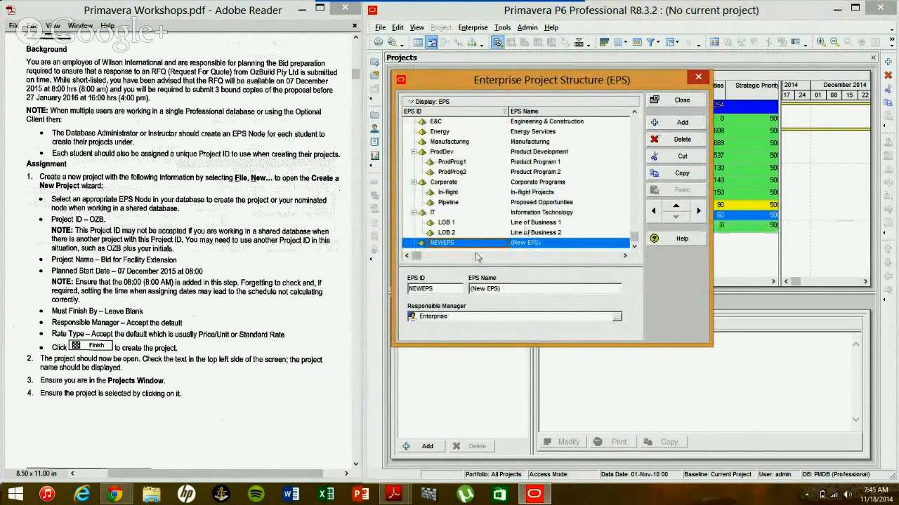
{"action": "left_click", "coordinate": [464, 234]}
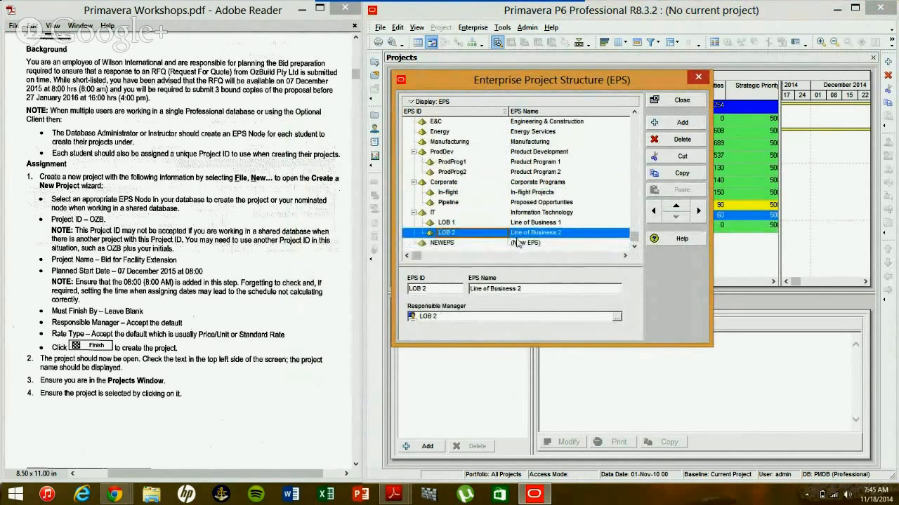
{"action": "left_click", "coordinate": [517, 243]}
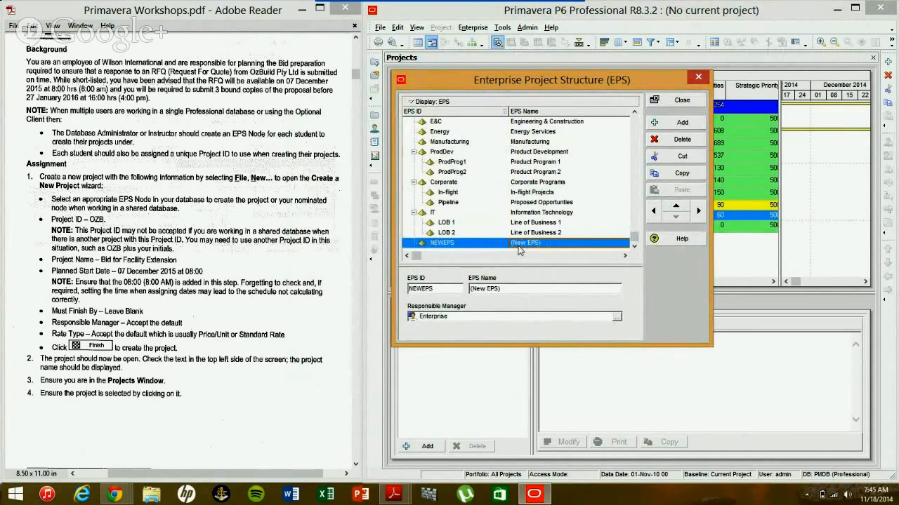
{"action": "key", "text": "ctrl+Right"}
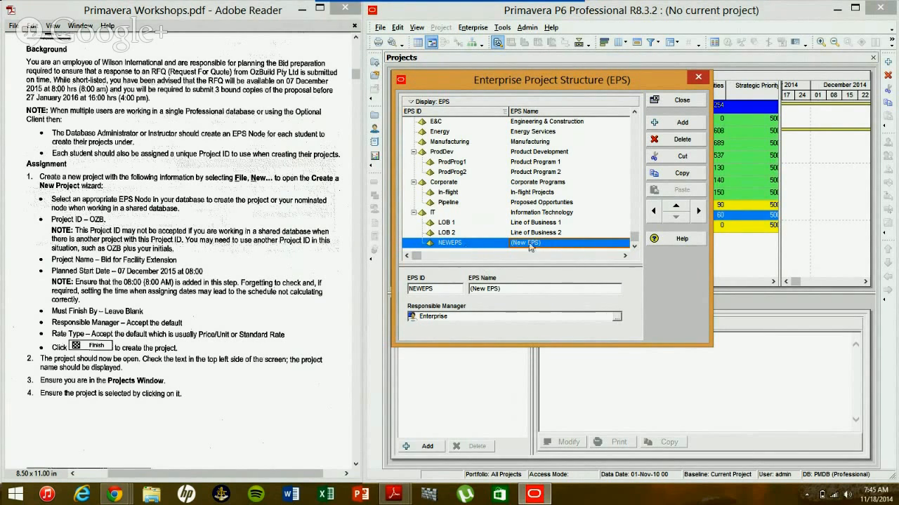
Delete the newly added EPS element from the Information Technology node.
{"action": "left_click", "coordinate": [681, 144]}
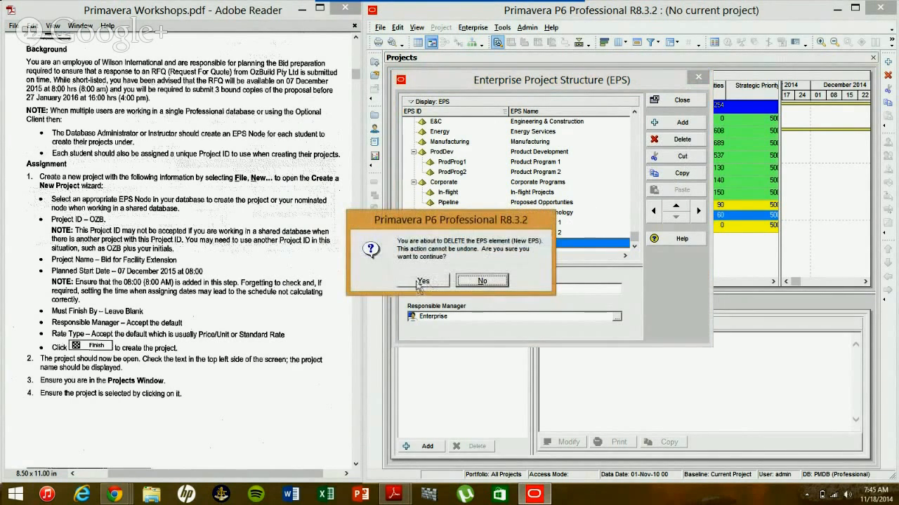
{"action": "left_click", "coordinate": [421, 282]}
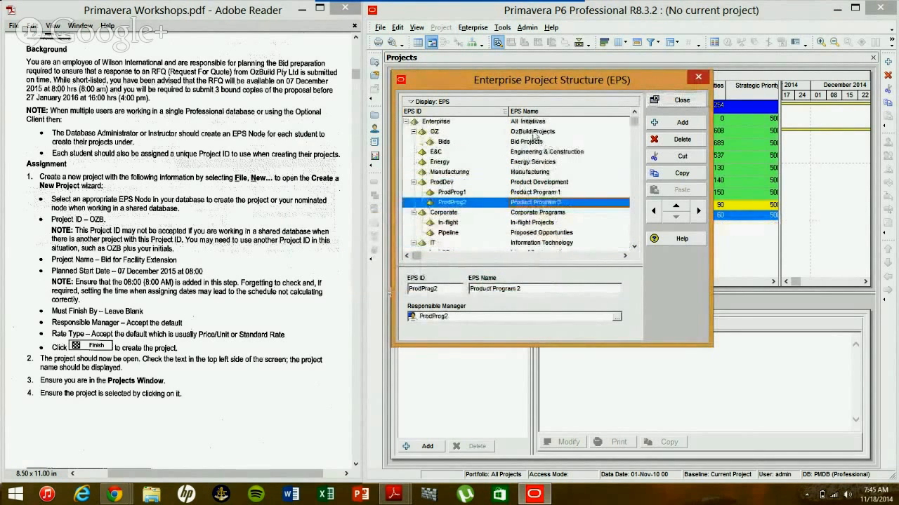
Review the OZ and Bids elements in the project structure and collapse the Information Technology node in the projects table.
{"action": "left_click", "coordinate": [532, 132]}
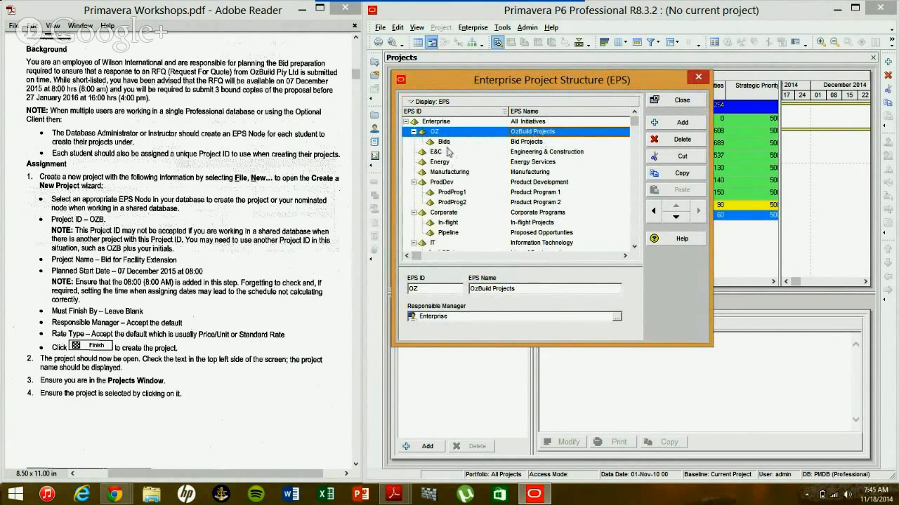
{"action": "left_click", "coordinate": [534, 144]}
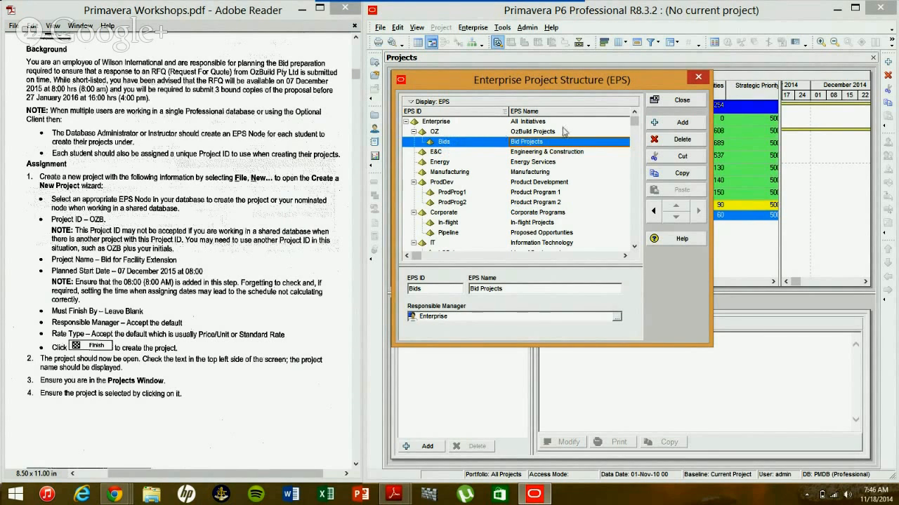
{"action": "left_click", "coordinate": [668, 102]}
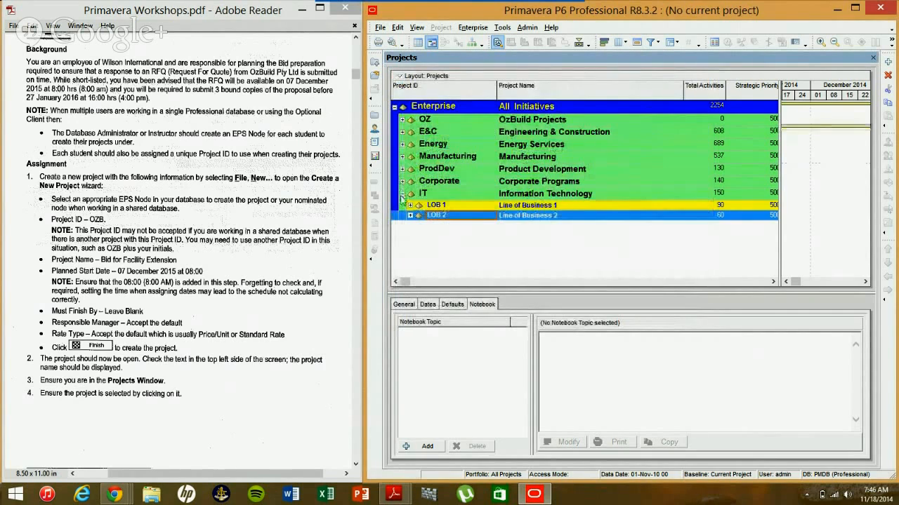
{"action": "left_click", "coordinate": [402, 195]}
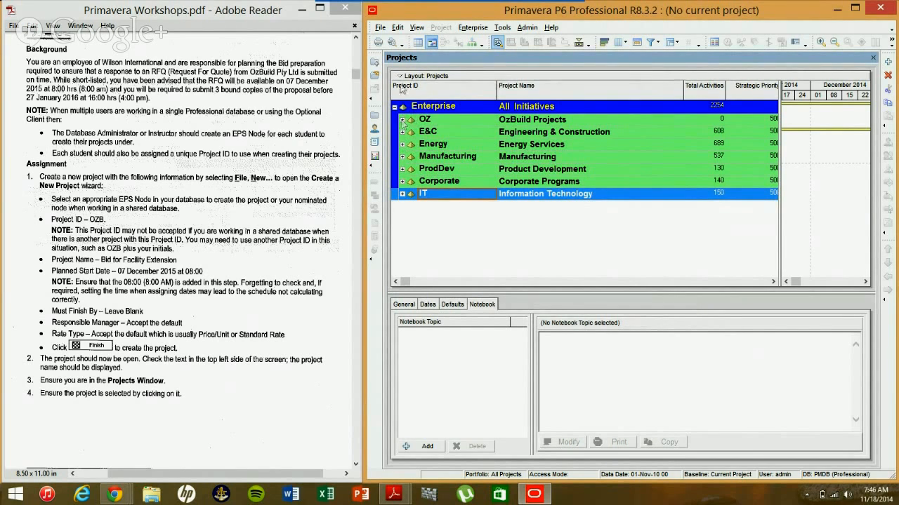
Start creating a new project and assign it to the Bid Projects EPS node under OZ.
{"action": "left_click", "coordinate": [380, 27]}
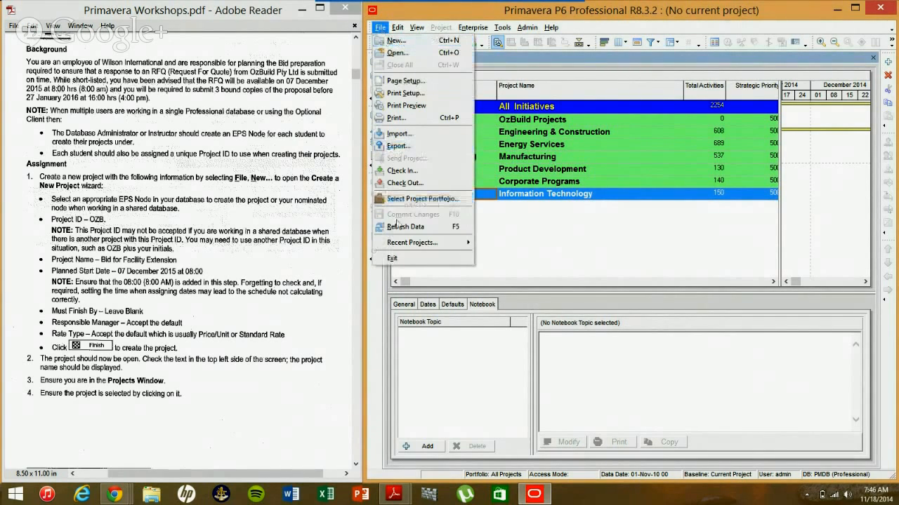
{"action": "left_click", "coordinate": [395, 40]}
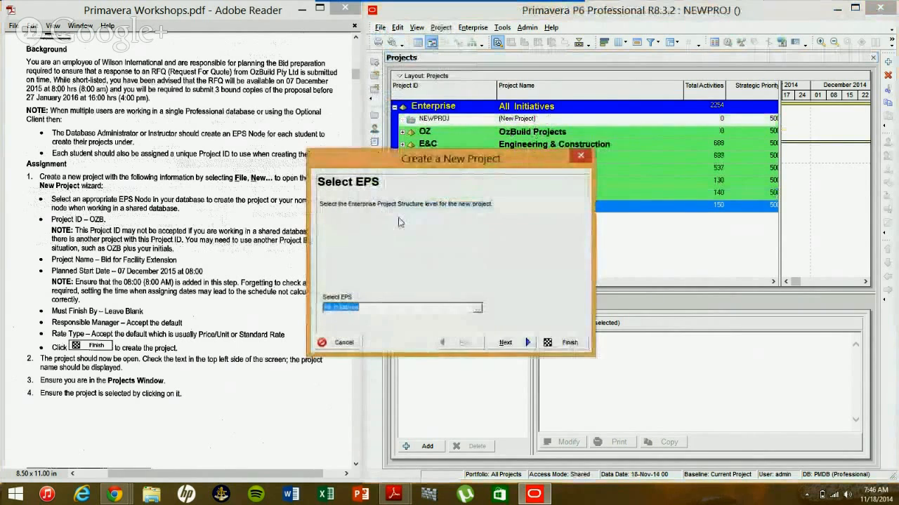
{"action": "left_click", "coordinate": [478, 312]}
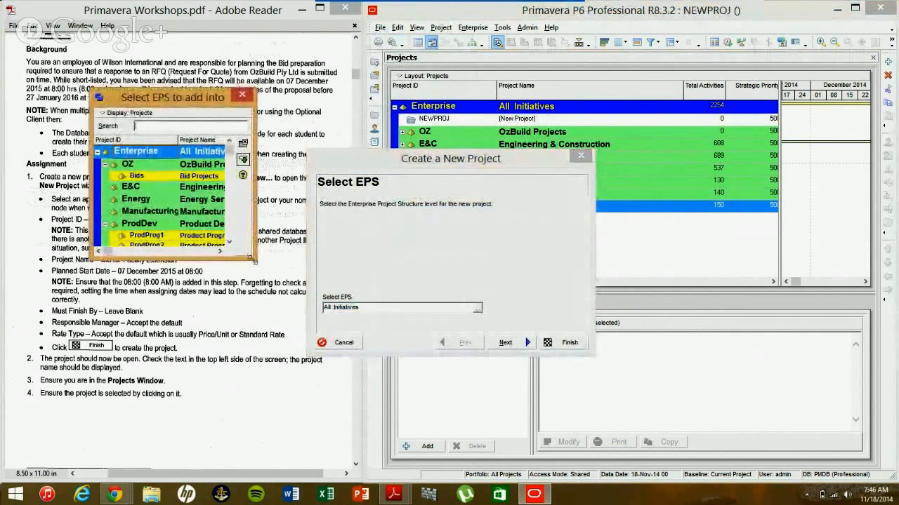
{"action": "left_click_drag", "start_coordinate": [255, 259], "coordinate": [424, 274]}
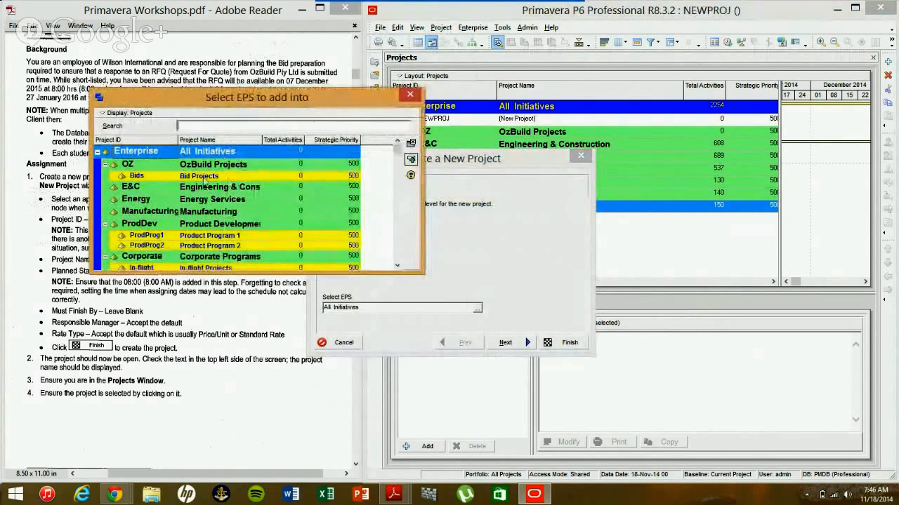
{"action": "double_click", "coordinate": [204, 176]}
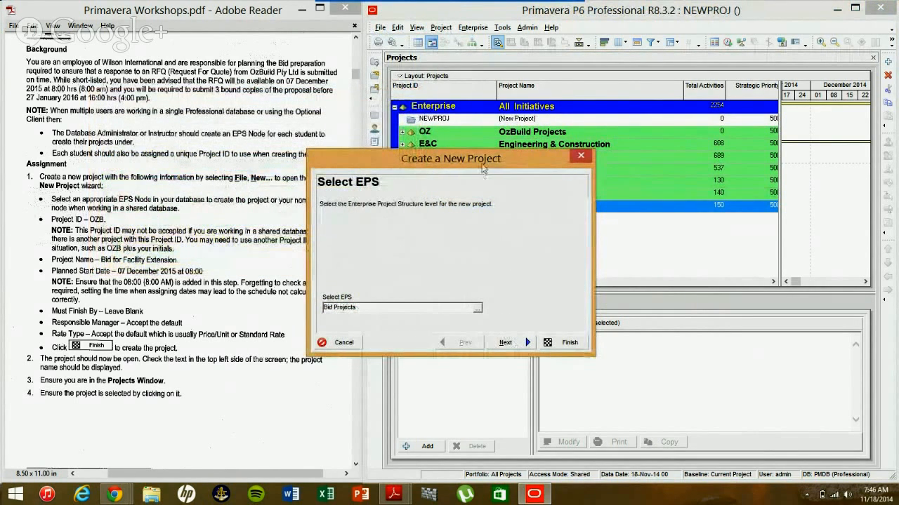
{"action": "left_click_drag", "start_coordinate": [477, 160], "coordinate": [549, 167]}
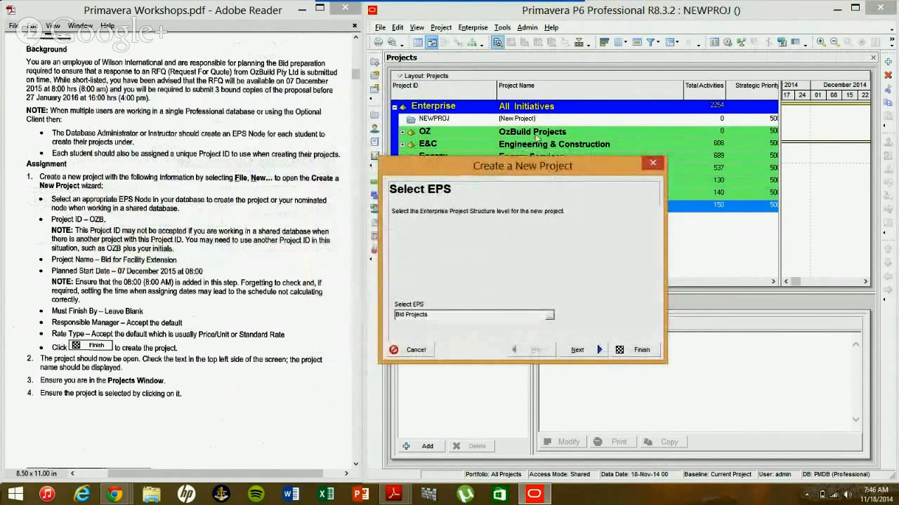
{"action": "left_click", "coordinate": [577, 351]}
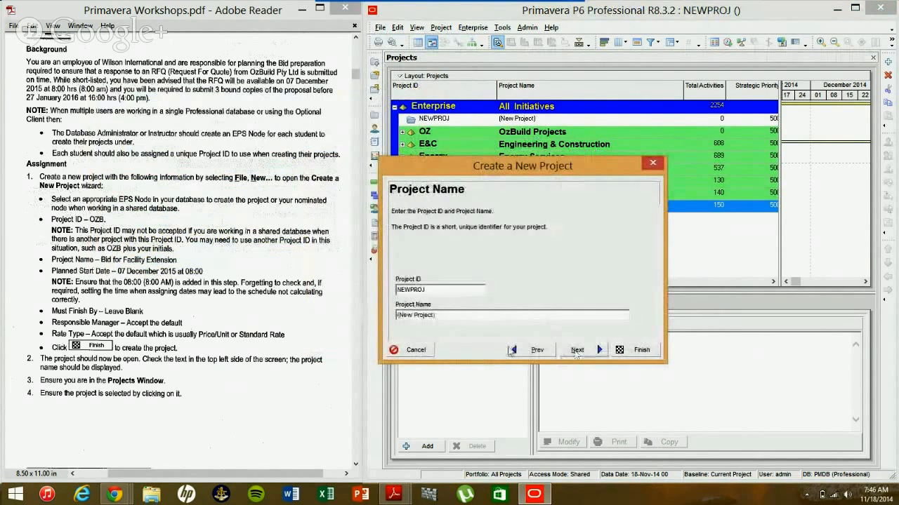
Enter OZB as the project ID and Bid for Facility Extension as the project name.
{"action": "double_click", "coordinate": [455, 288]}
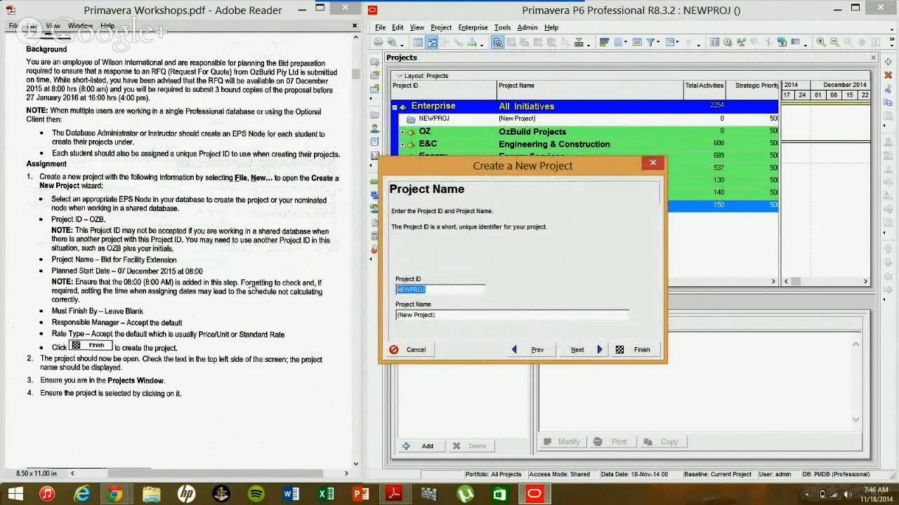
{"action": "type", "text": "OZB"}
{"action": "left_click_drag", "start_coordinate": [444, 313], "coordinate": [373, 314]}
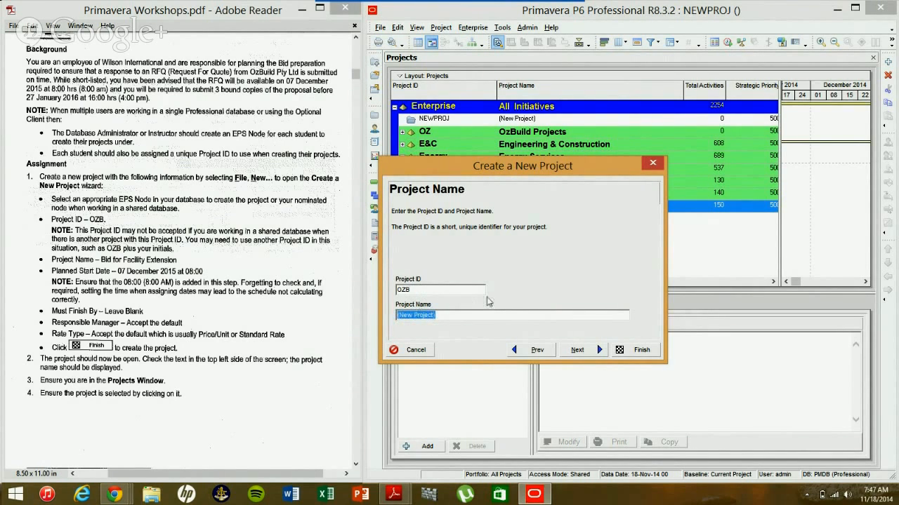
{"action": "type", "text": "Bid for Facility Exten"}
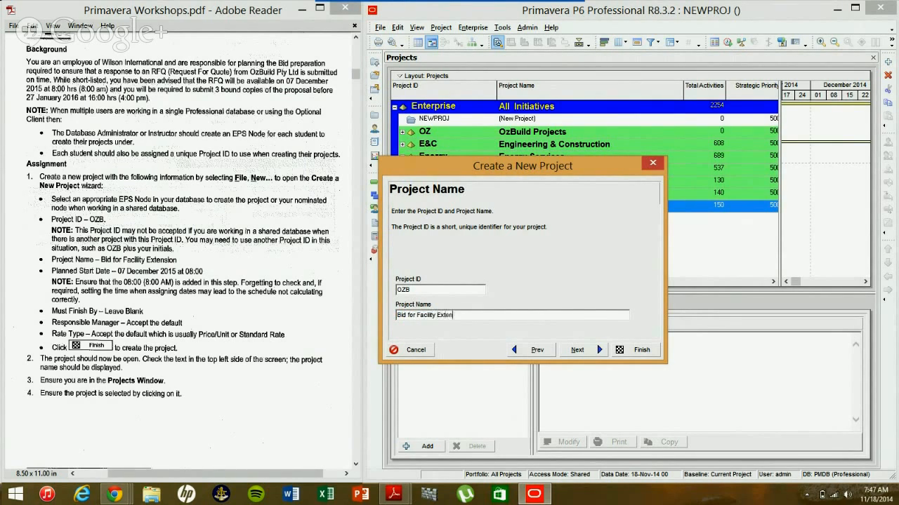
{"action": "type", "text": "on"}
{"action": "left_click", "coordinate": [582, 350]}
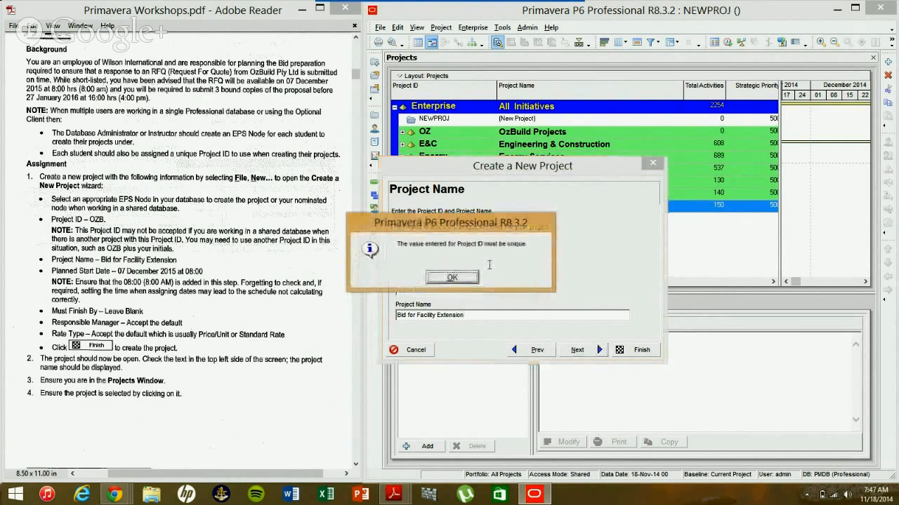
Change the new project's ID to OZB-1 and continue to the project dates.
{"action": "left_click", "coordinate": [450, 280]}
{"action": "left_click", "coordinate": [424, 289]}
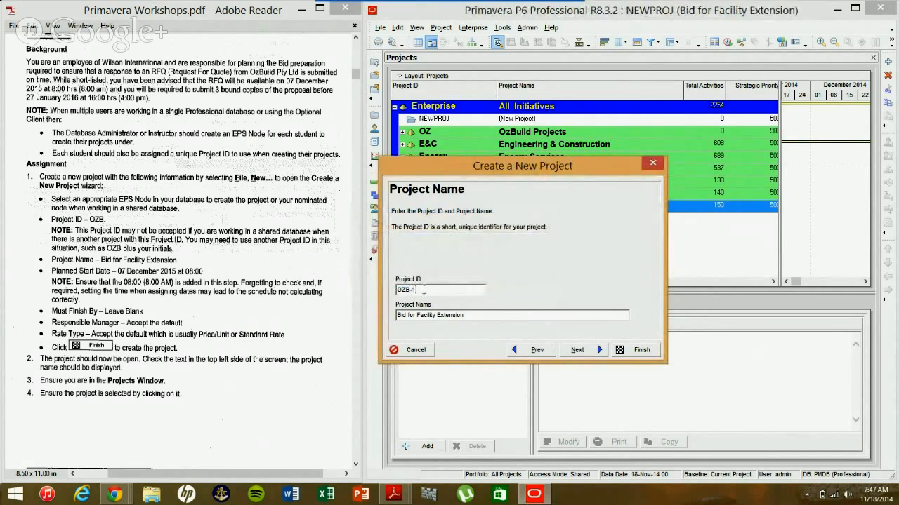
{"action": "left_click", "coordinate": [577, 350]}
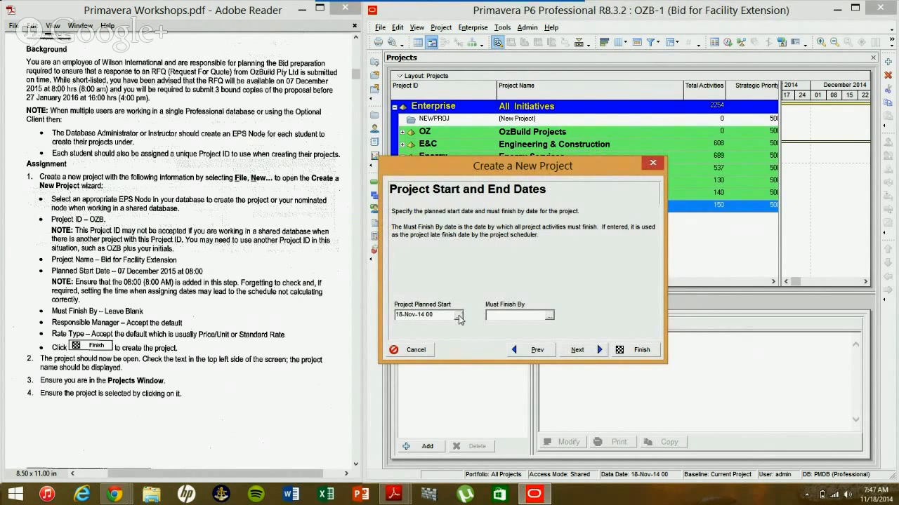
Set the project's planned start to 07 December 2015 at hour 08 and leave the Must Finish By date blank.
{"action": "left_click", "coordinate": [457, 315]}
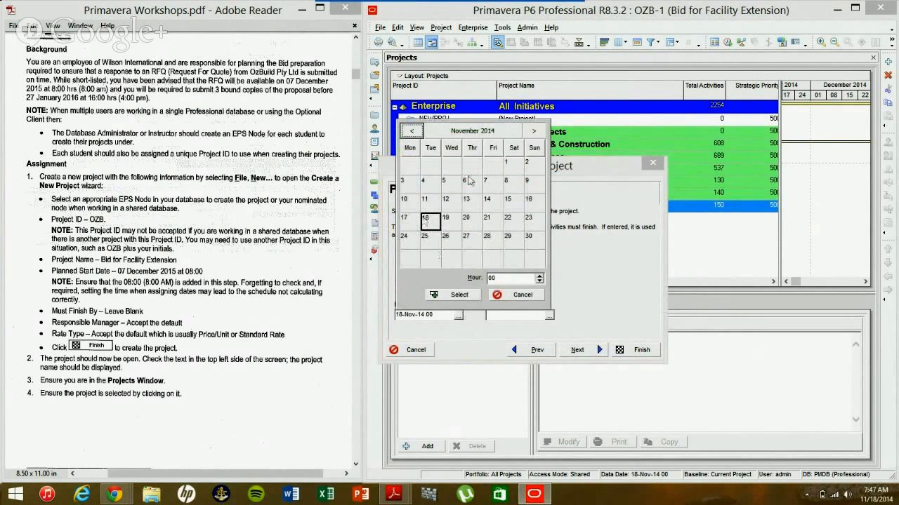
{"action": "left_click", "coordinate": [534, 131]}
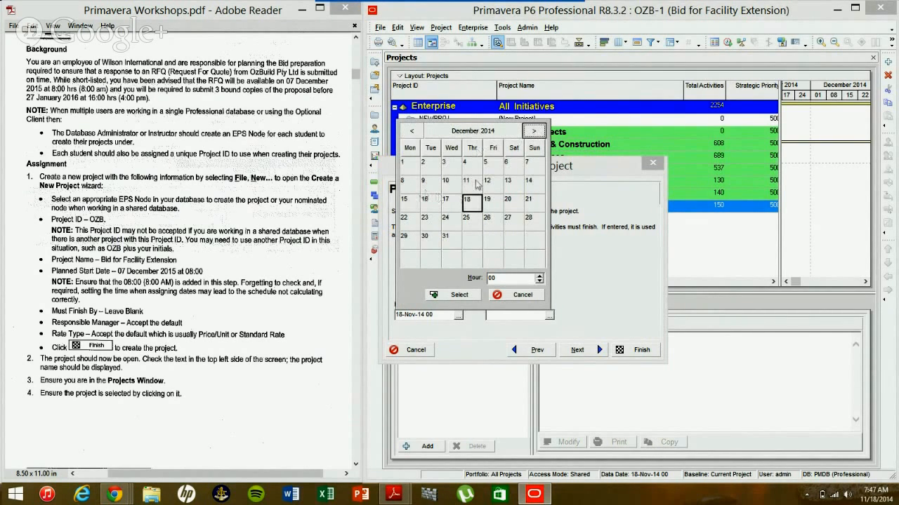
{"action": "left_click", "coordinate": [532, 167]}
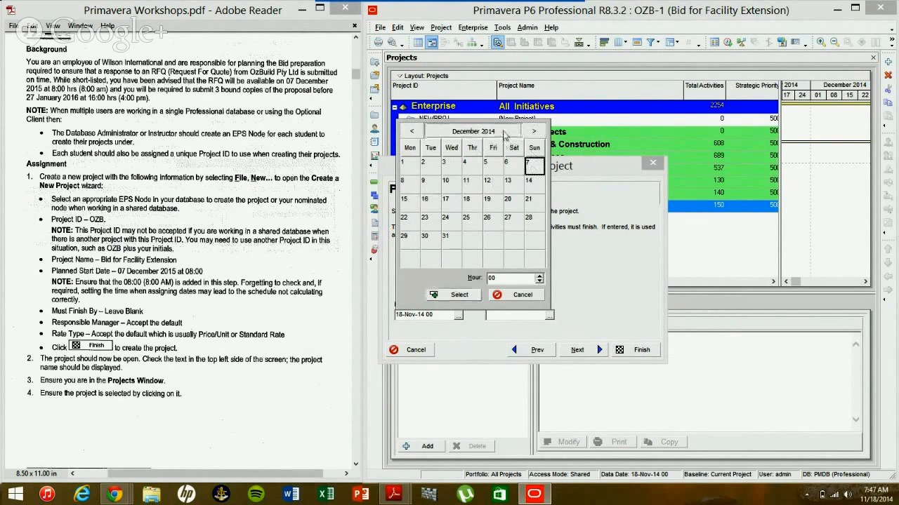
{"action": "left_click", "coordinate": [472, 131]}
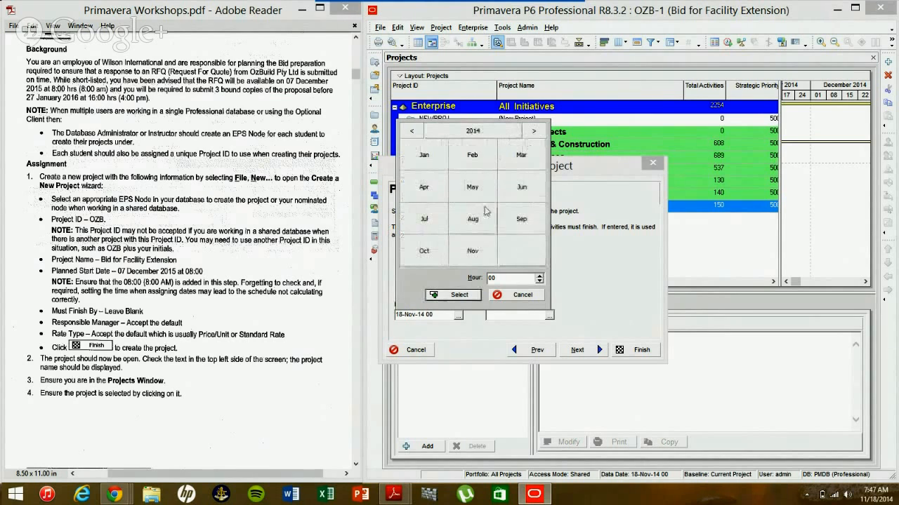
{"action": "left_click", "coordinate": [533, 131]}
{"action": "left_click", "coordinate": [520, 251]}
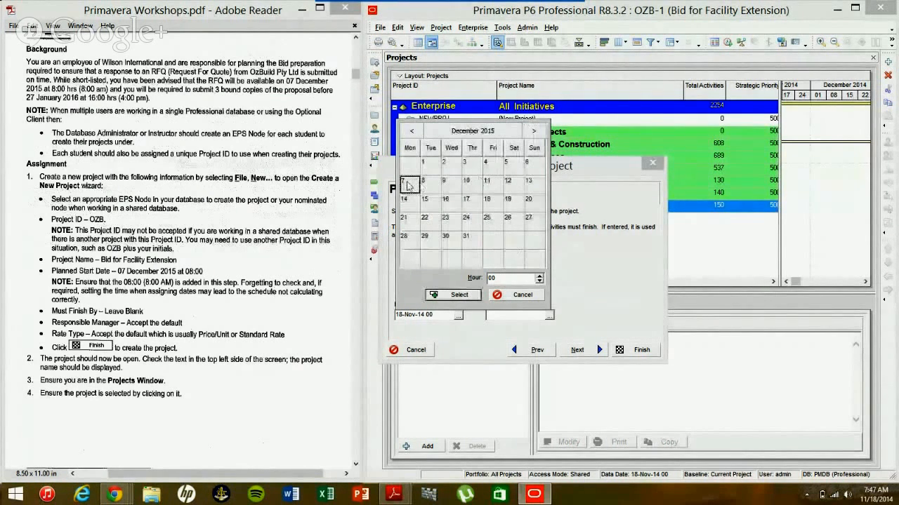
{"action": "double_click", "coordinate": [523, 279]}
{"action": "type", "text": "8"}
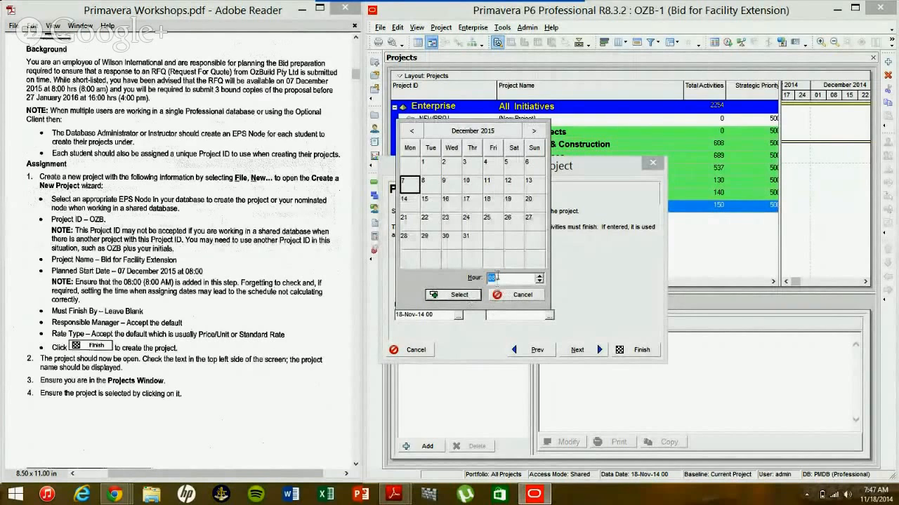
{"action": "type", "text": "23"}
{"action": "type", "text": "8"}
{"action": "left_click", "coordinate": [460, 301]}
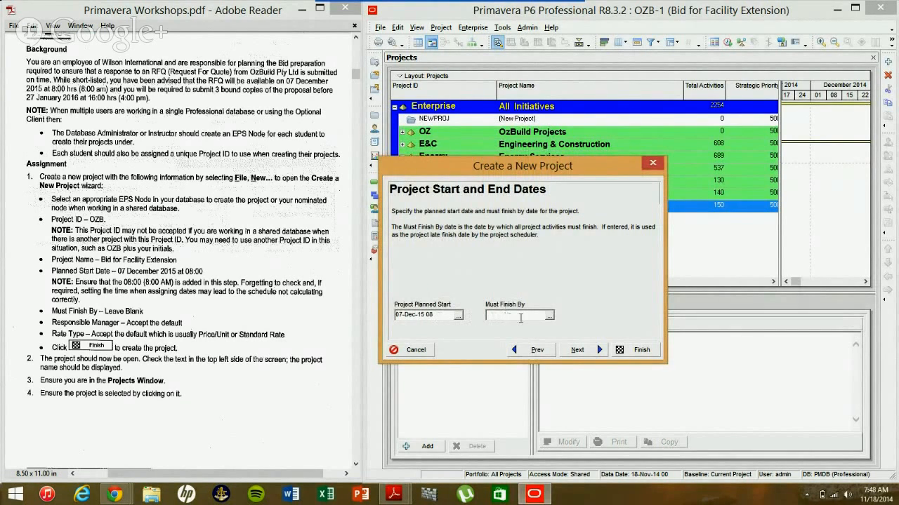
{"action": "left_click", "coordinate": [577, 350]}
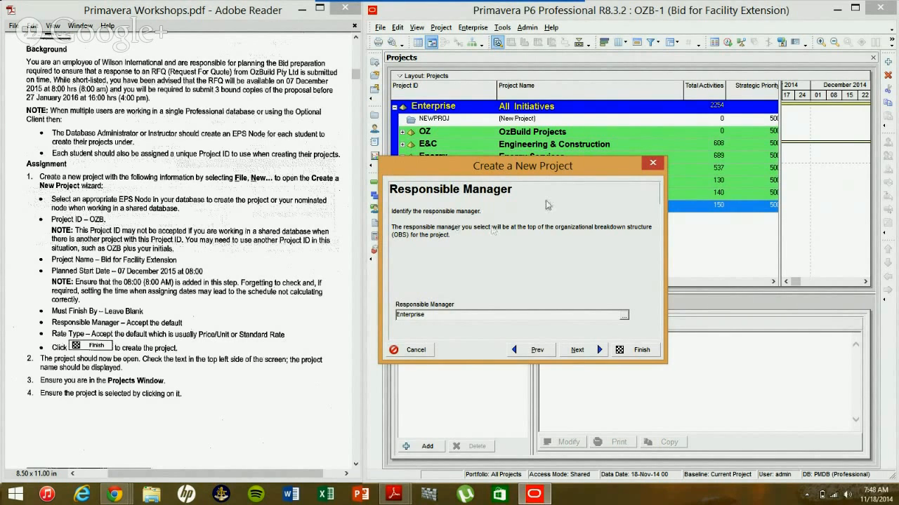
Accept the default responsible manager Enterprise and the Standard Rate type, and finish creating the project.
{"action": "left_click_drag", "start_coordinate": [553, 171], "coordinate": [608, 158]}
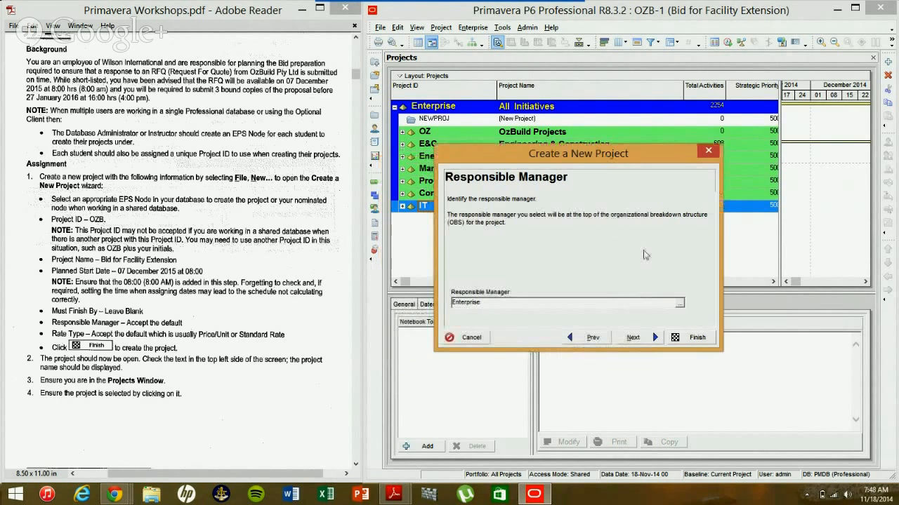
{"action": "left_click", "coordinate": [640, 338]}
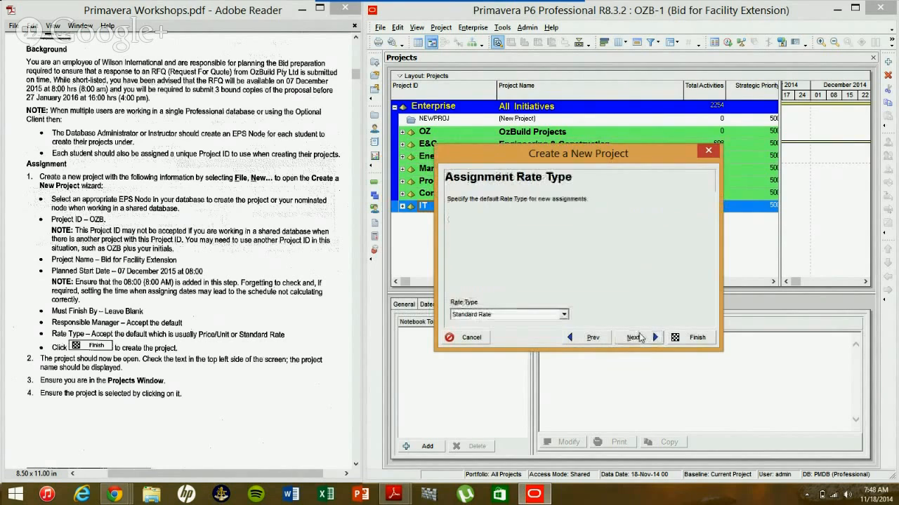
{"action": "left_click", "coordinate": [564, 316]}
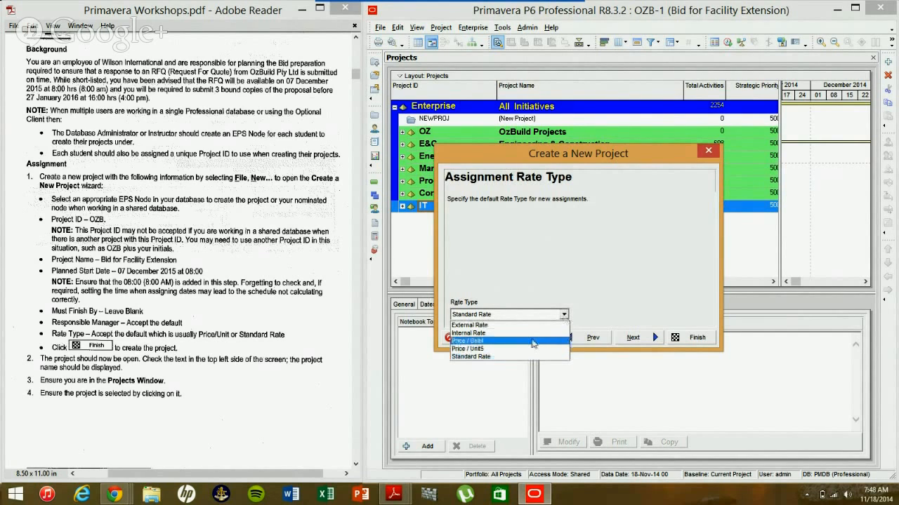
{"action": "left_click", "coordinate": [634, 282]}
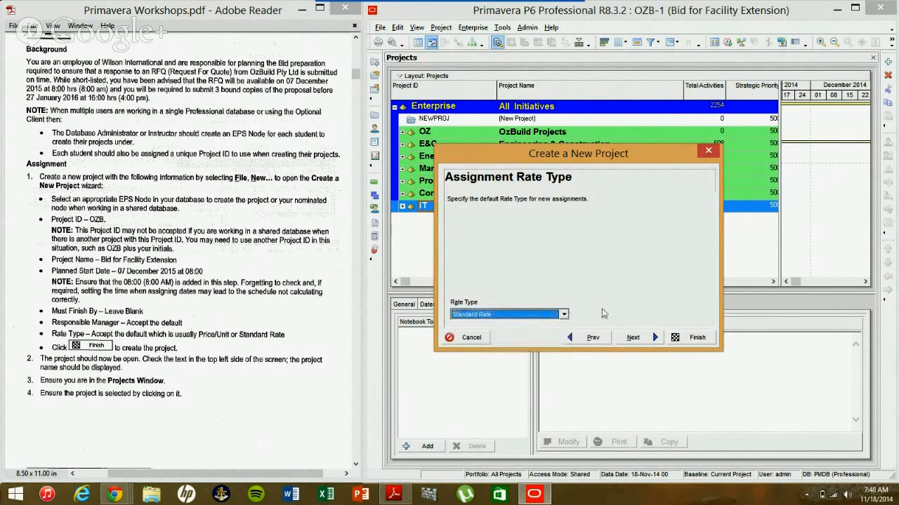
{"action": "left_click", "coordinate": [635, 337]}
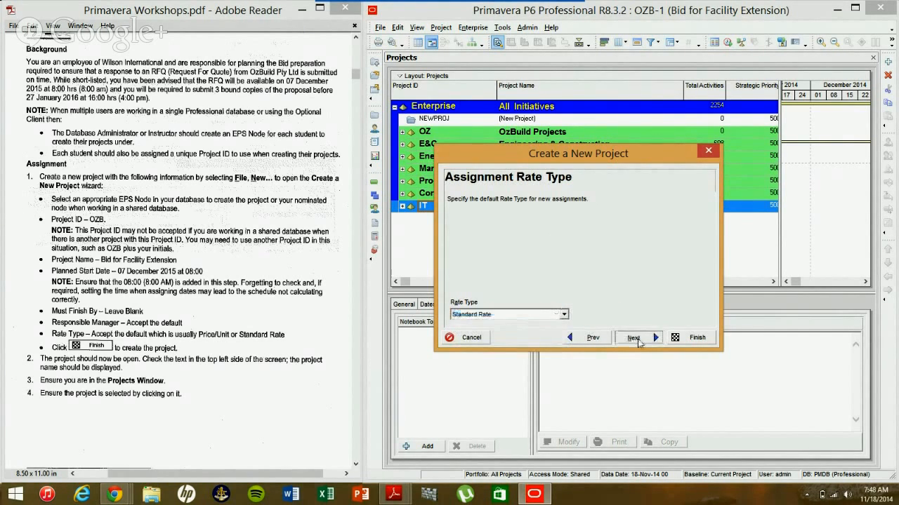
{"action": "left_click", "coordinate": [696, 338]}
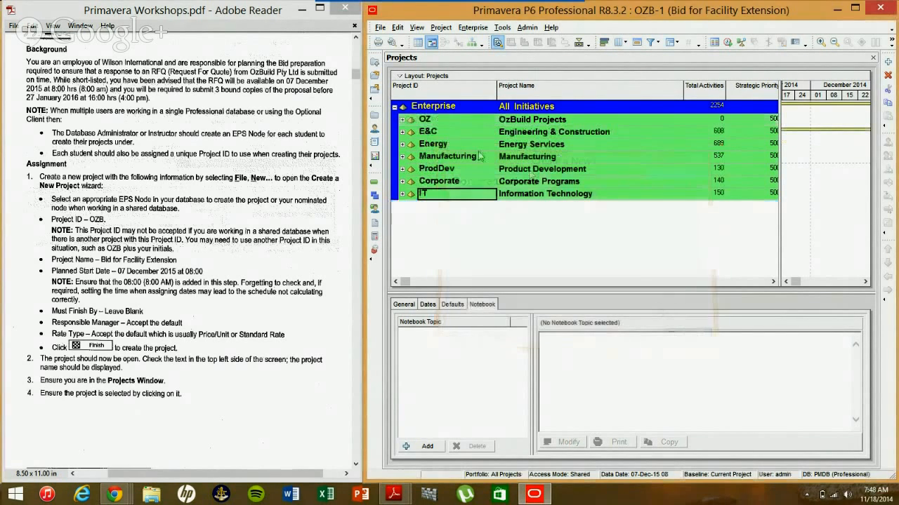
Expand the OZ node and look through the OZB-1, OZB and OZB-R projects under Bids.
{"action": "left_click", "coordinate": [402, 121]}
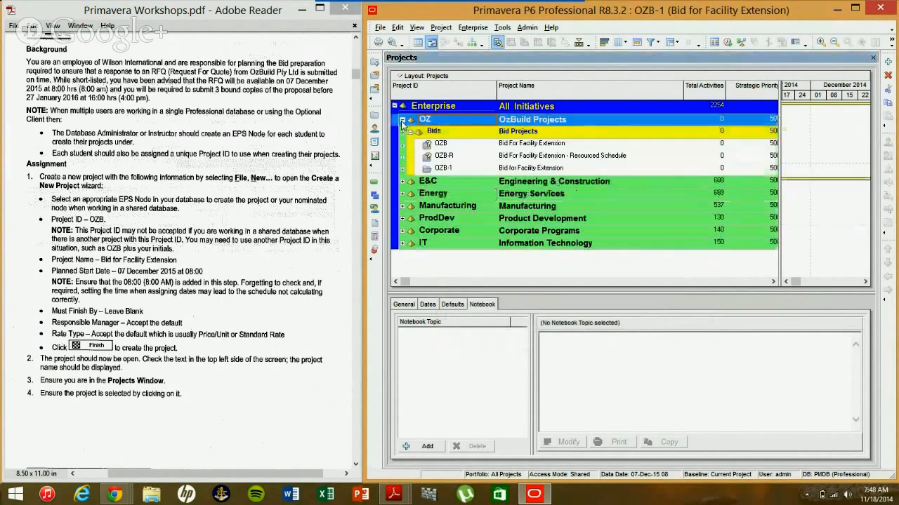
{"action": "left_click", "coordinate": [508, 162]}
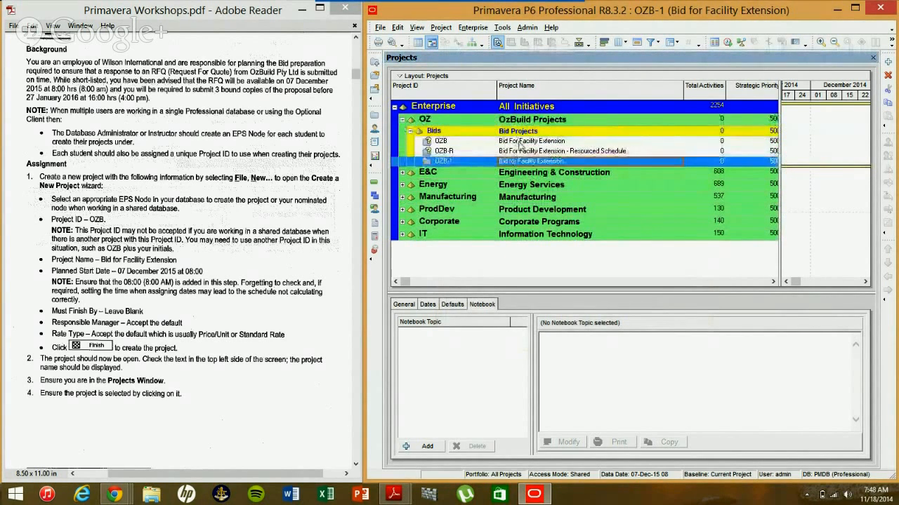
{"action": "left_click", "coordinate": [520, 143]}
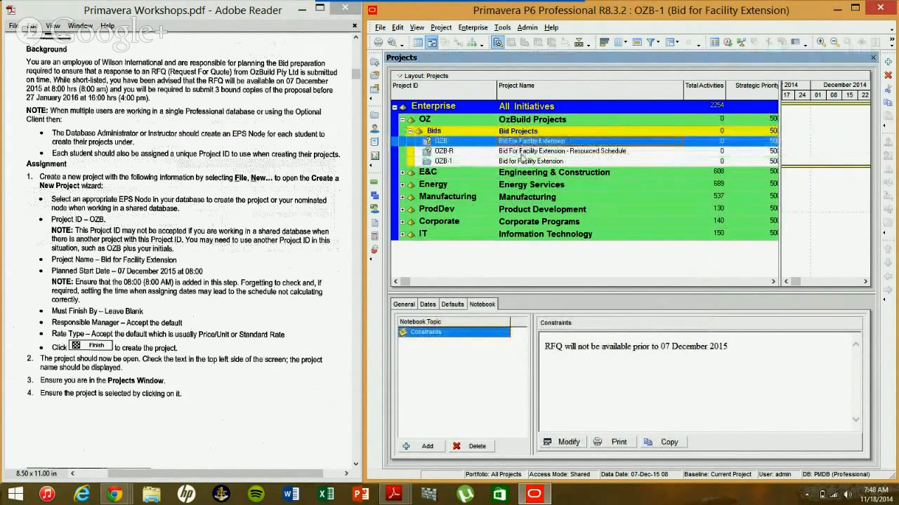
{"action": "left_click", "coordinate": [522, 155]}
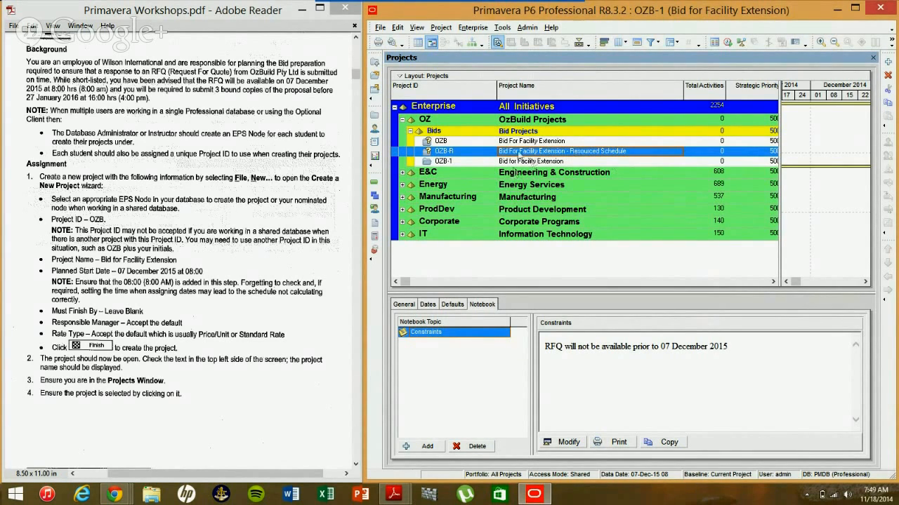
Delete the existing OZB and OZB-R projects from the Bids node.
{"action": "key", "text": "Up"}
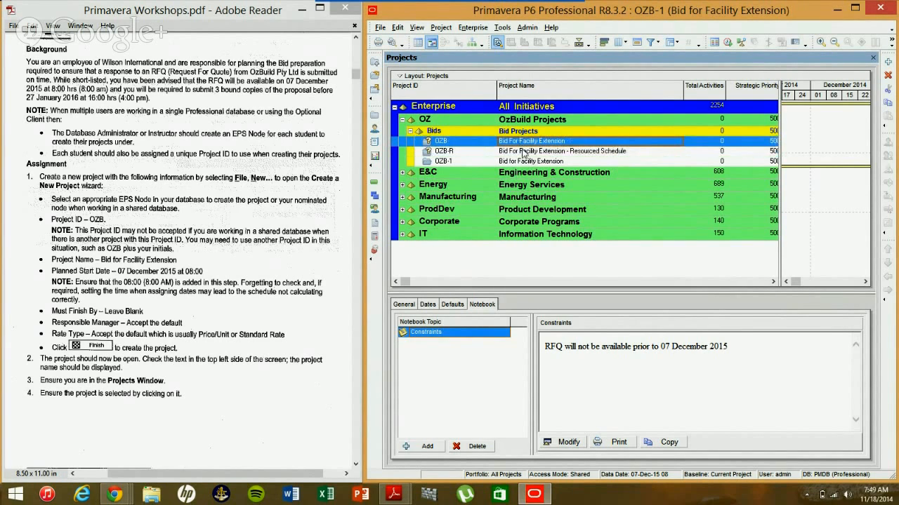
{"action": "left_click", "coordinate": [523, 153], "text": "ctrl"}
{"action": "right_click", "coordinate": [523, 153]}
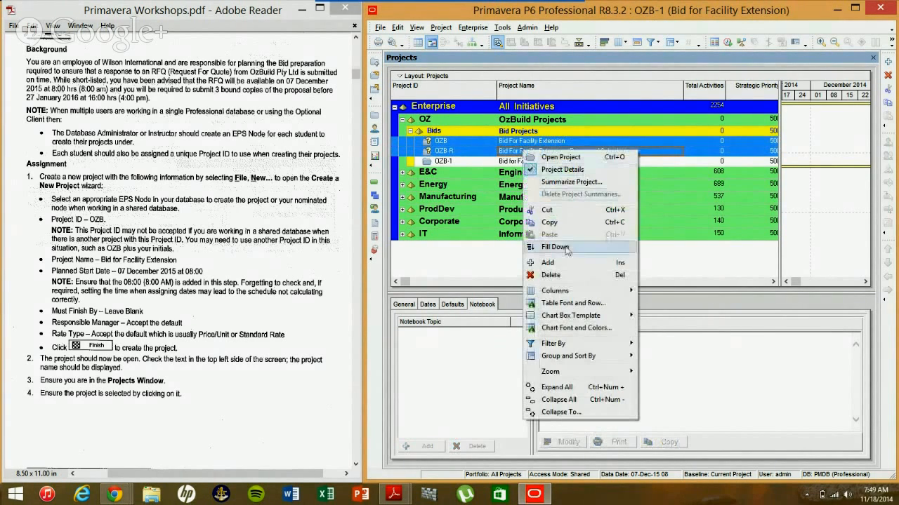
{"action": "left_click", "coordinate": [566, 275]}
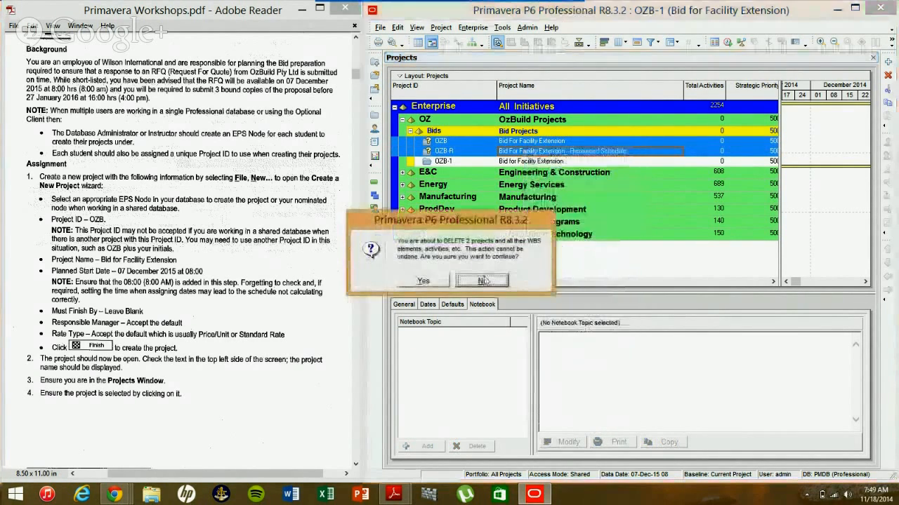
{"action": "left_click", "coordinate": [424, 281]}
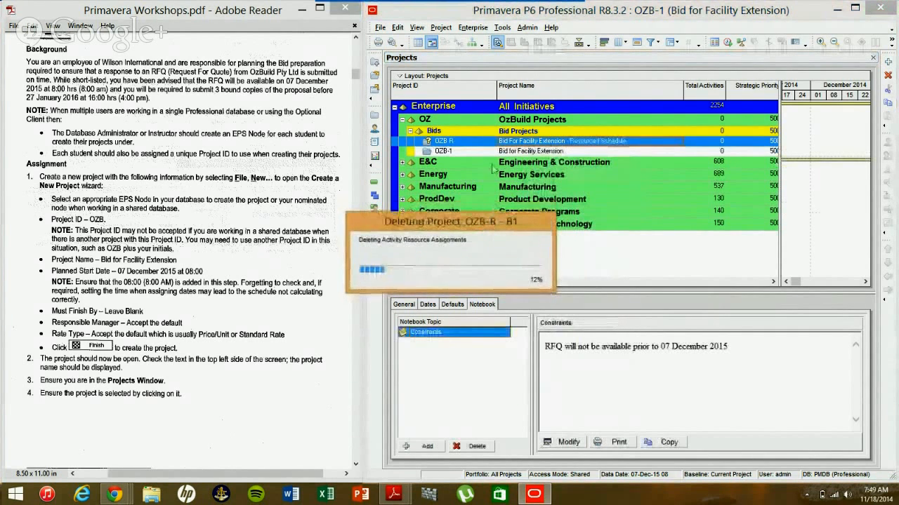
Change the Project ID of the Bid for Facility Extension project under Bids to OZB.
{"action": "left_click", "coordinate": [454, 141]}
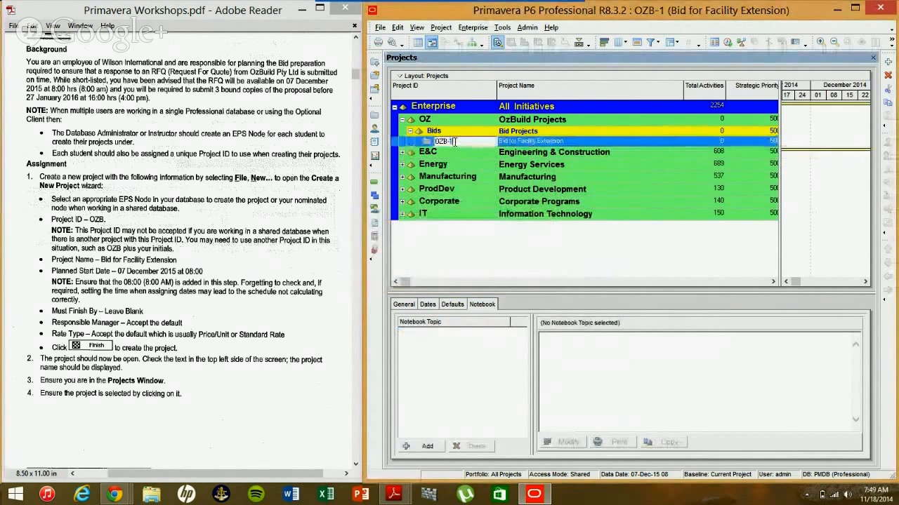
{"action": "key", "text": "BackSpace"}
{"action": "key", "text": "BackSpace"}
{"action": "key", "text": "Return"}
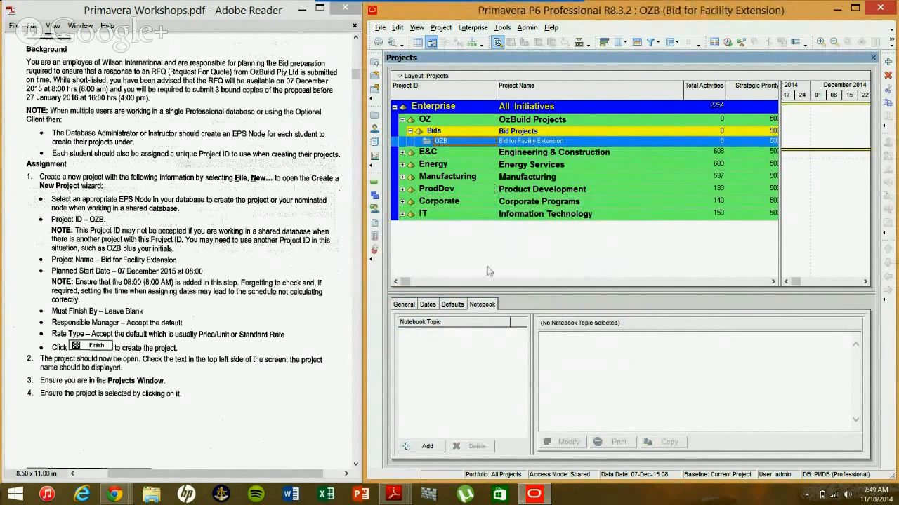
{"action": "left_click", "coordinate": [524, 132]}
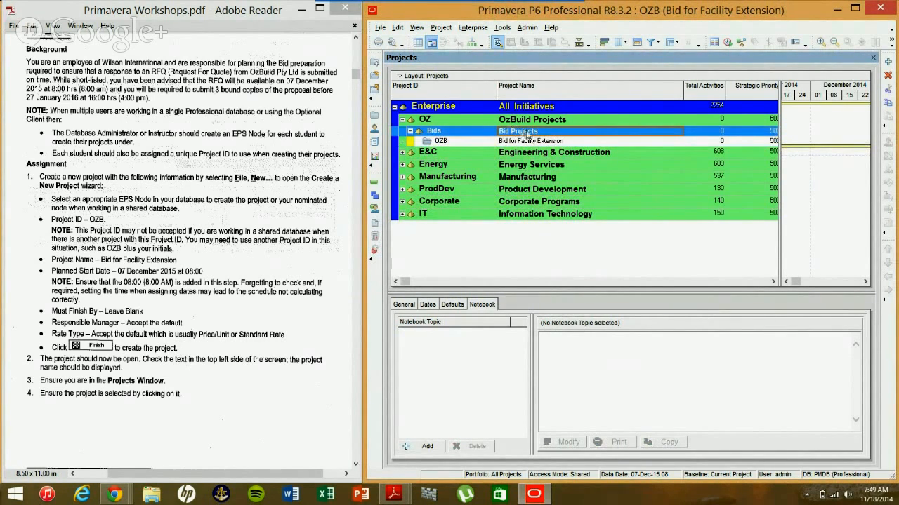
{"action": "key", "text": "ctrl+n"}
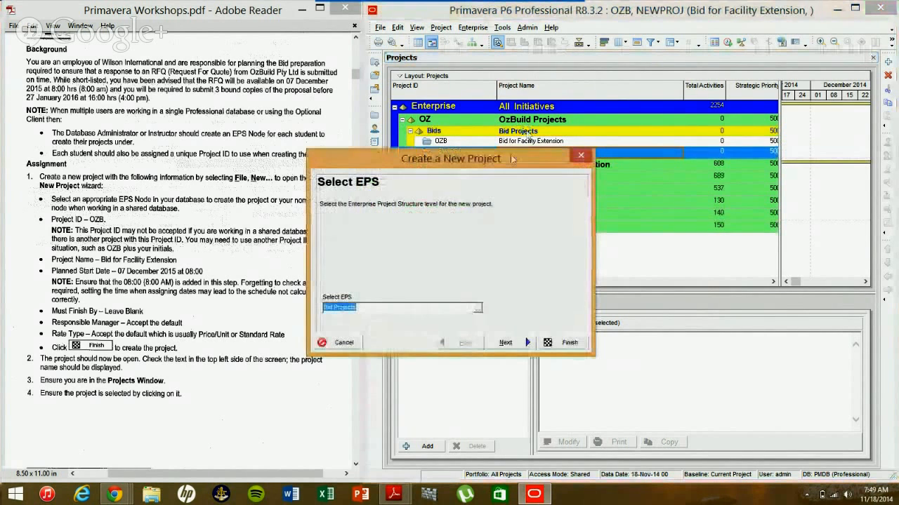
{"action": "left_click", "coordinate": [581, 155]}
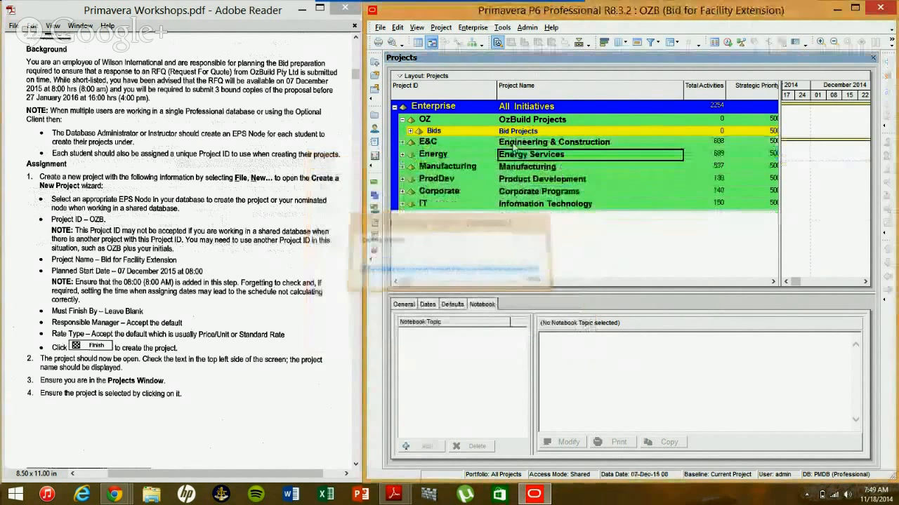
{"action": "left_click", "coordinate": [409, 131]}
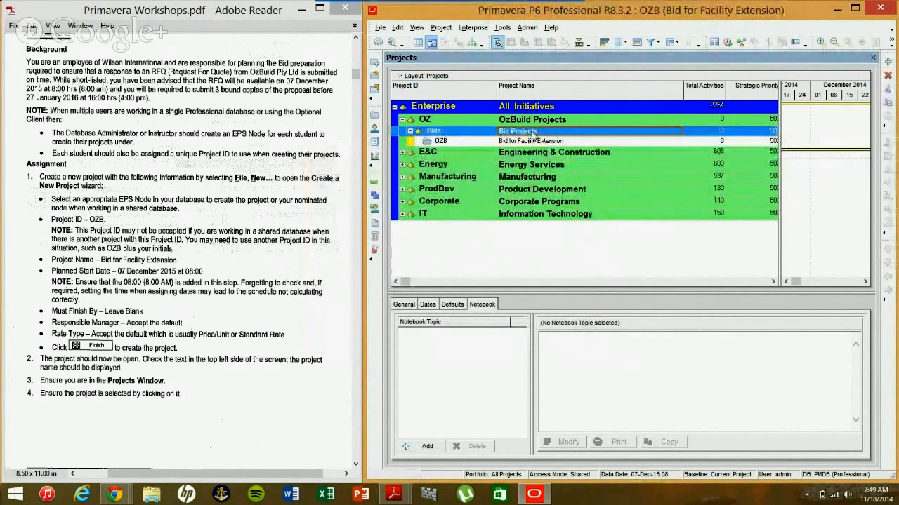
{"action": "key", "text": "ctrl+n"}
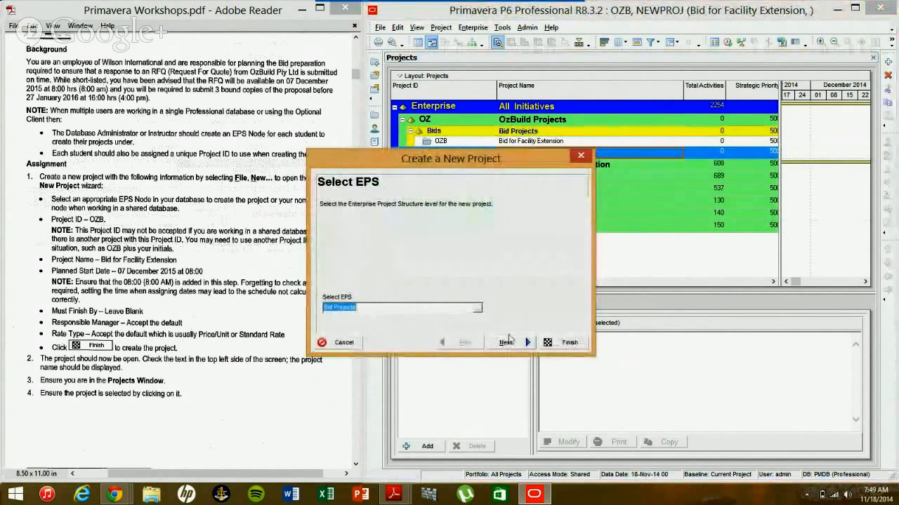
{"action": "left_click", "coordinate": [344, 344]}
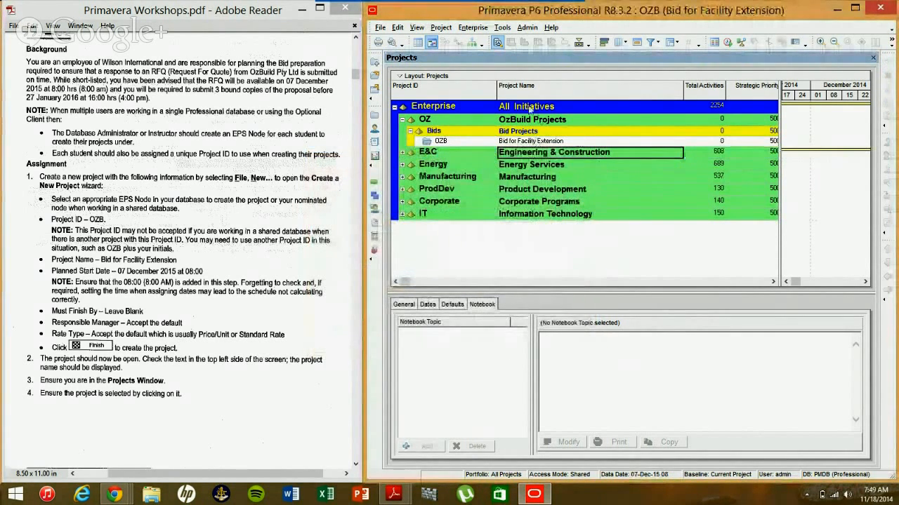
Select the OZB project and read the workshop's remaining instructions on opening the project and filling in its Project Details.
{"action": "left_click", "coordinate": [543, 141]}
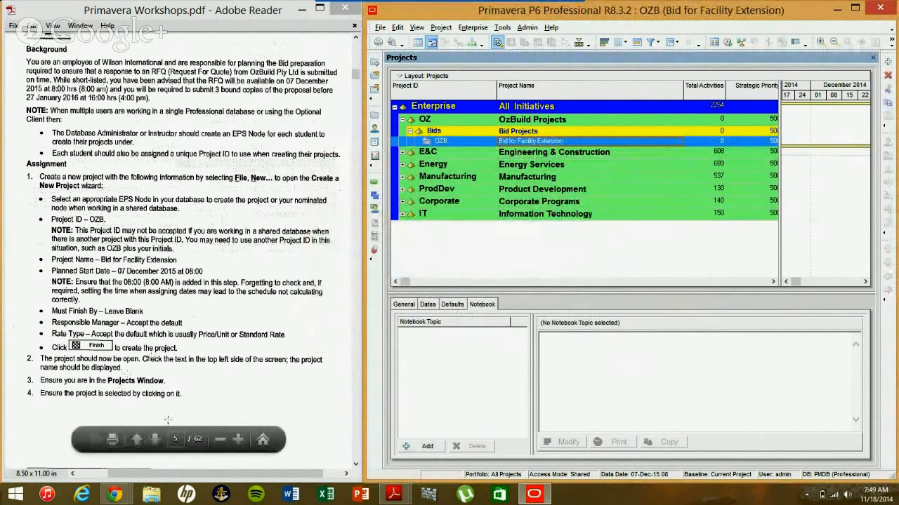
{"action": "left_click", "coordinate": [179, 394]}
{"action": "left_click", "coordinate": [176, 393]}
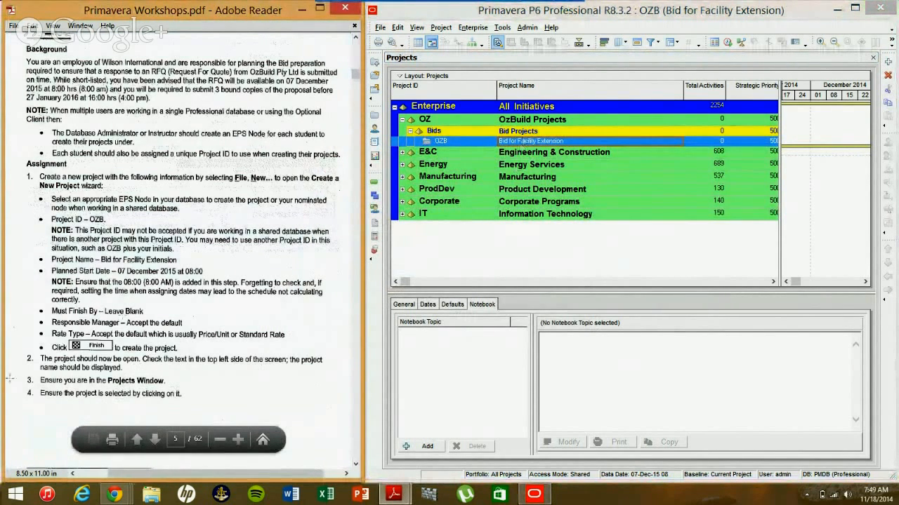
{"action": "left_click", "coordinate": [148, 366]}
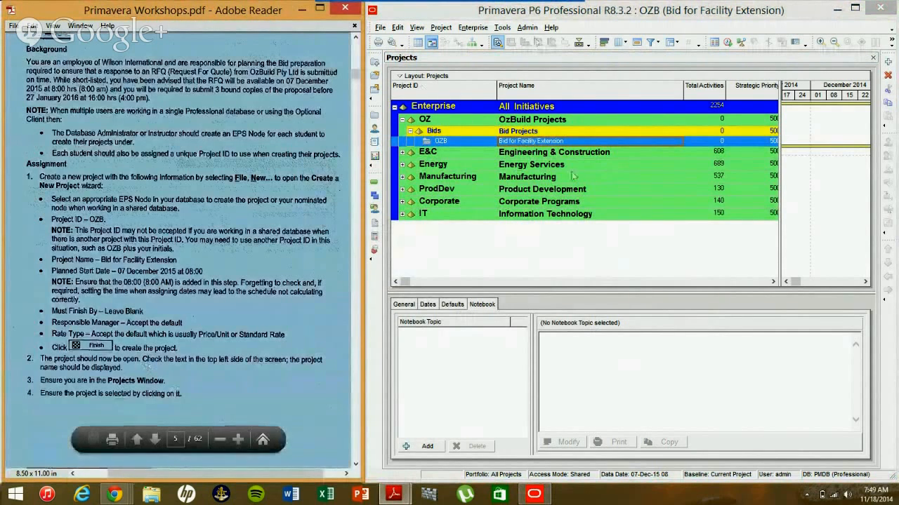
{"action": "left_click", "coordinate": [373, 119]}
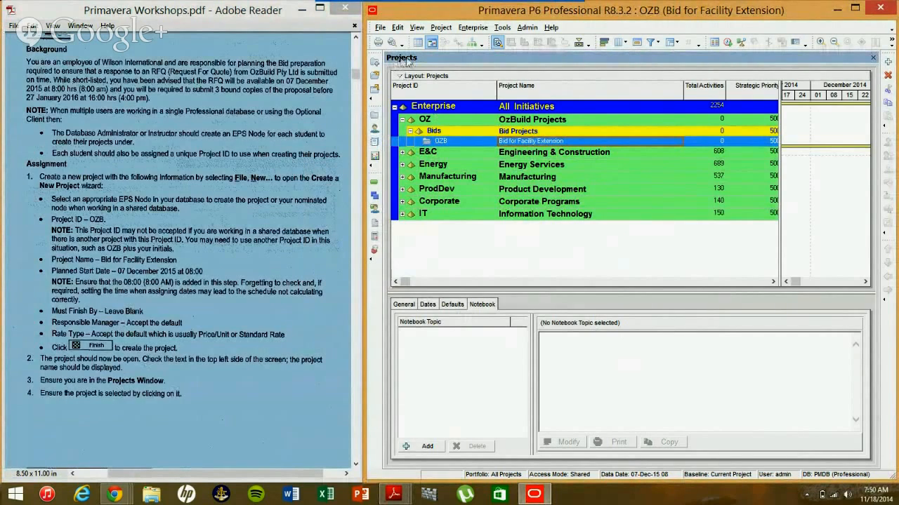
{"action": "left_click", "coordinate": [204, 264]}
{"action": "scroll", "coordinate": [203, 264], "scroll_direction": "down", "scroll_amount": 10}
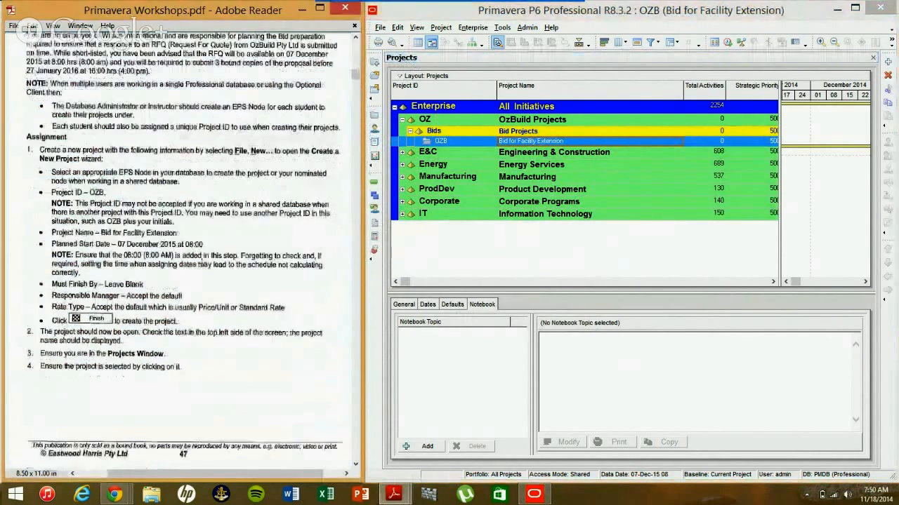
{"action": "scroll", "coordinate": [201, 267], "scroll_direction": "down", "scroll_amount": 5}
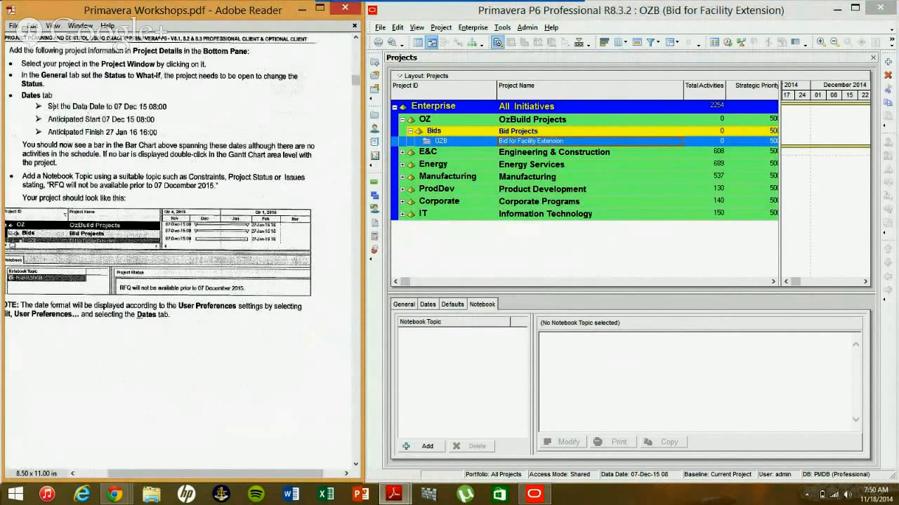
Set the status of the OZB project to What-If in its general project details.
{"action": "left_click", "coordinate": [403, 305]}
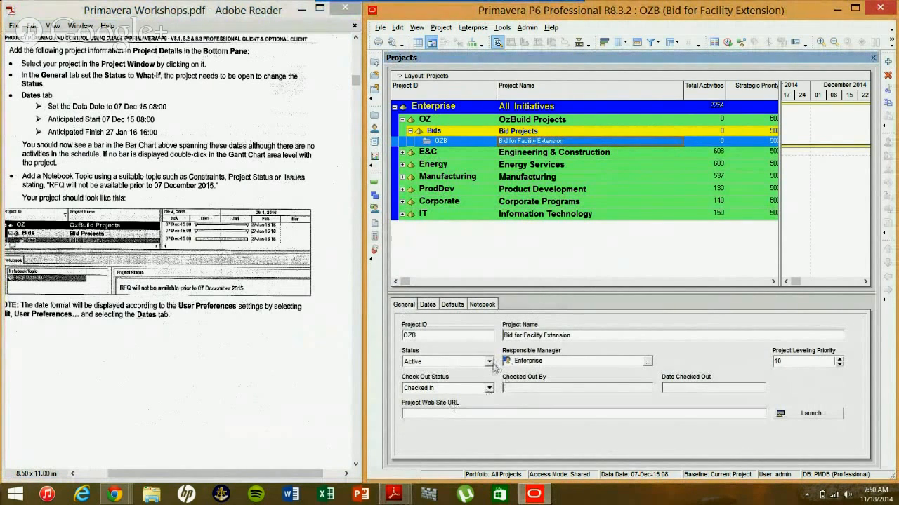
{"action": "left_click", "coordinate": [489, 361]}
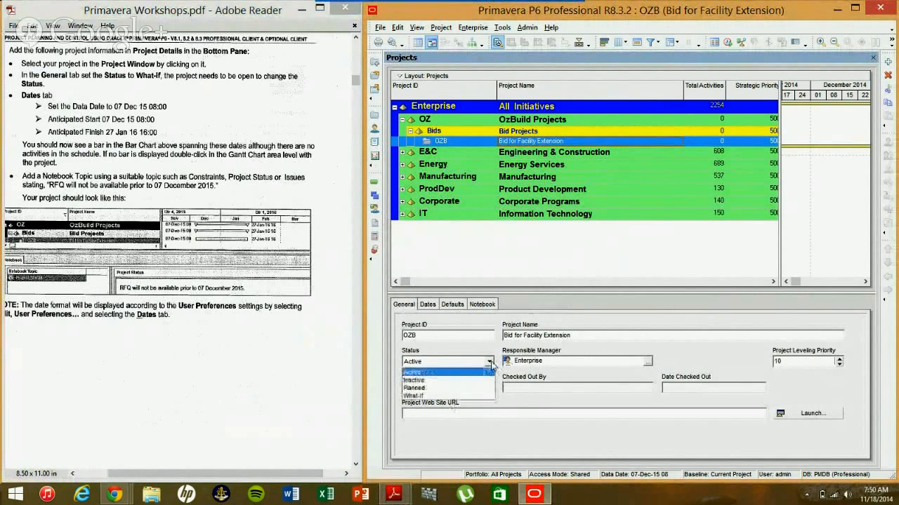
{"action": "left_click", "coordinate": [450, 396]}
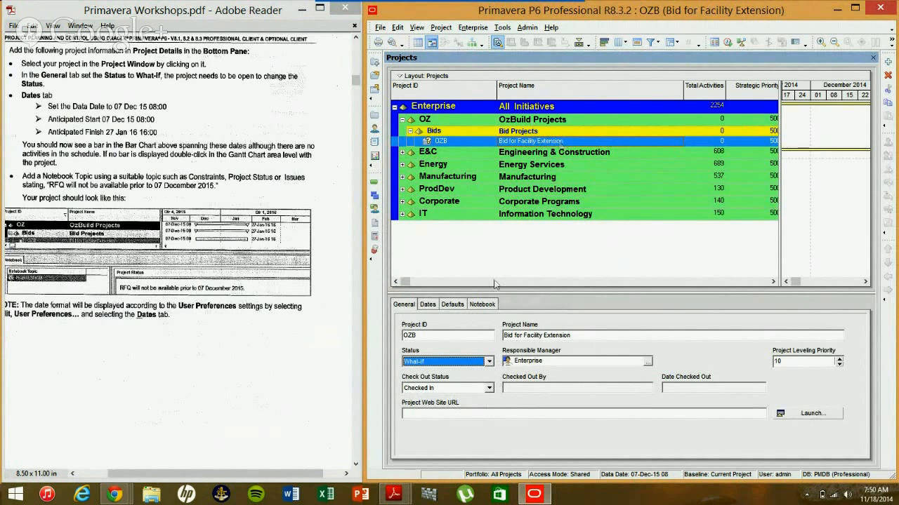
Set the OZB project's status back to Active.
{"action": "left_click", "coordinate": [378, 28]}
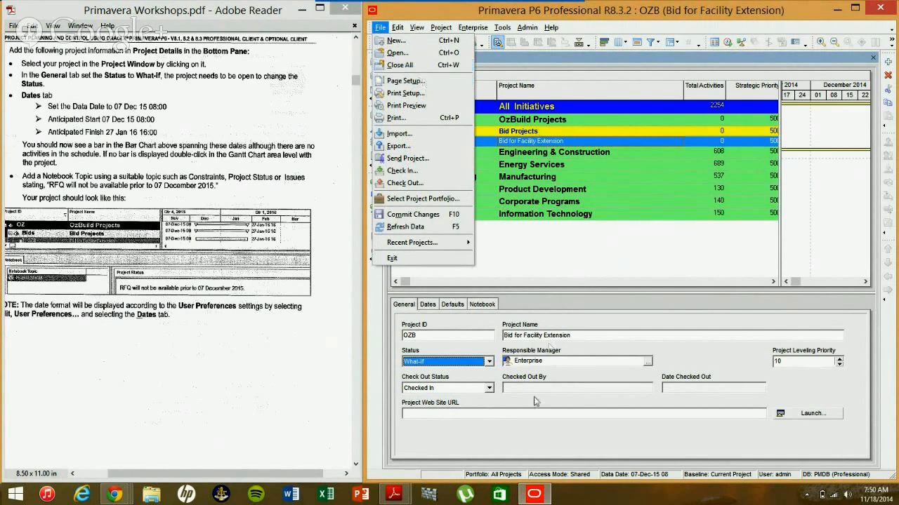
{"action": "left_click", "coordinate": [489, 362]}
{"action": "left_click", "coordinate": [443, 372]}
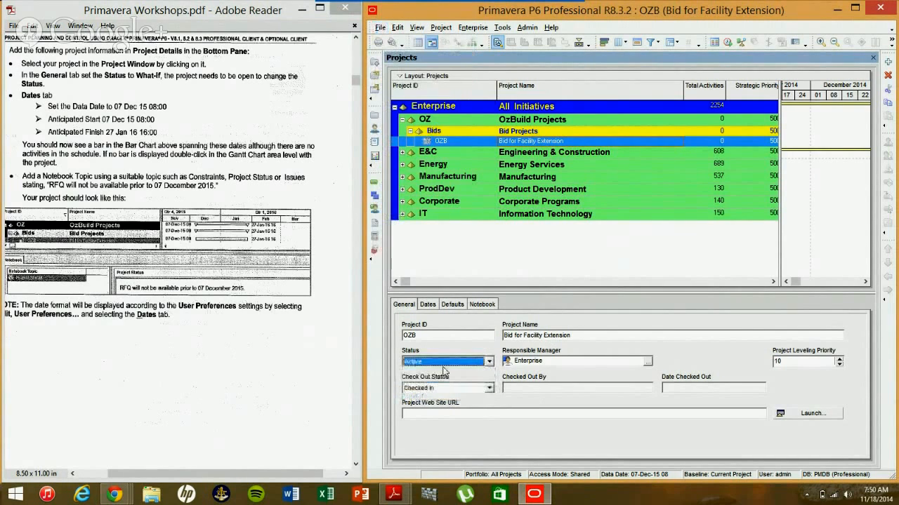
Close the OZB project, confirm closing it, and select it again to examine its Status field.
{"action": "left_click", "coordinate": [380, 26]}
{"action": "left_click", "coordinate": [415, 63]}
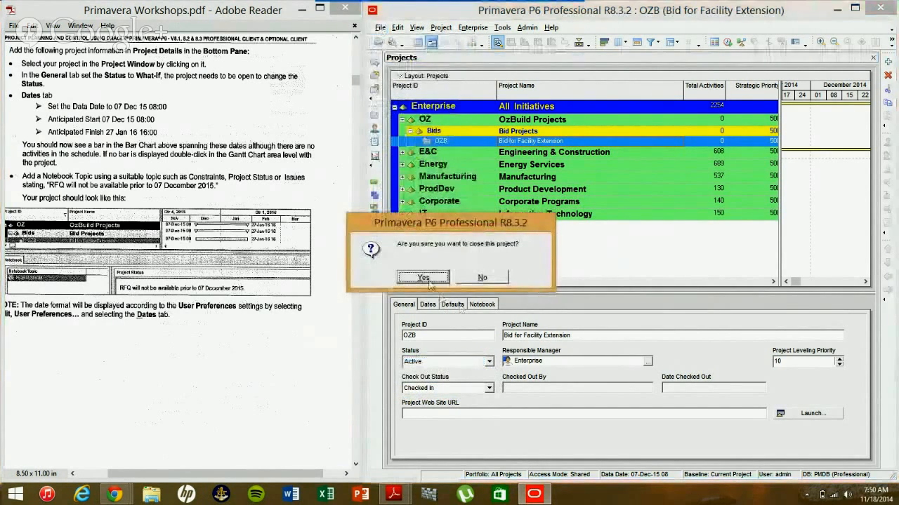
{"action": "left_click", "coordinate": [429, 281]}
{"action": "left_click", "coordinate": [549, 152]}
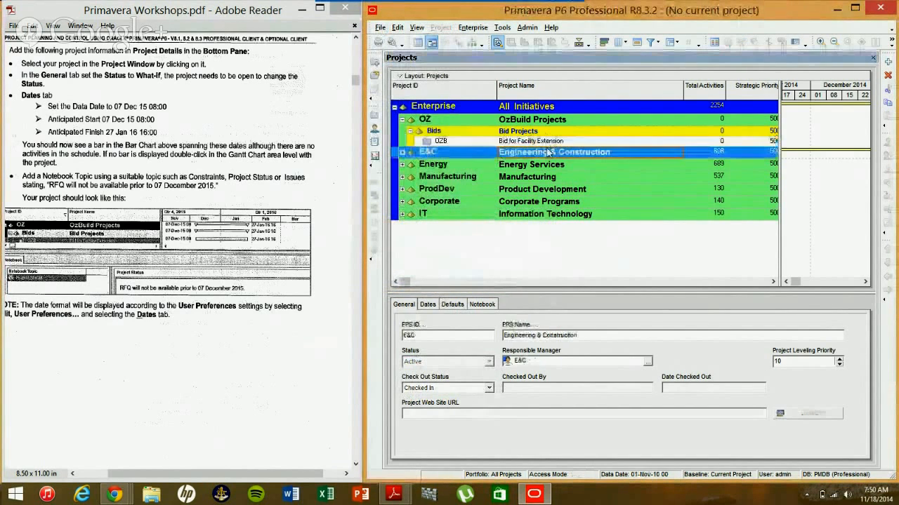
{"action": "left_click", "coordinate": [547, 142]}
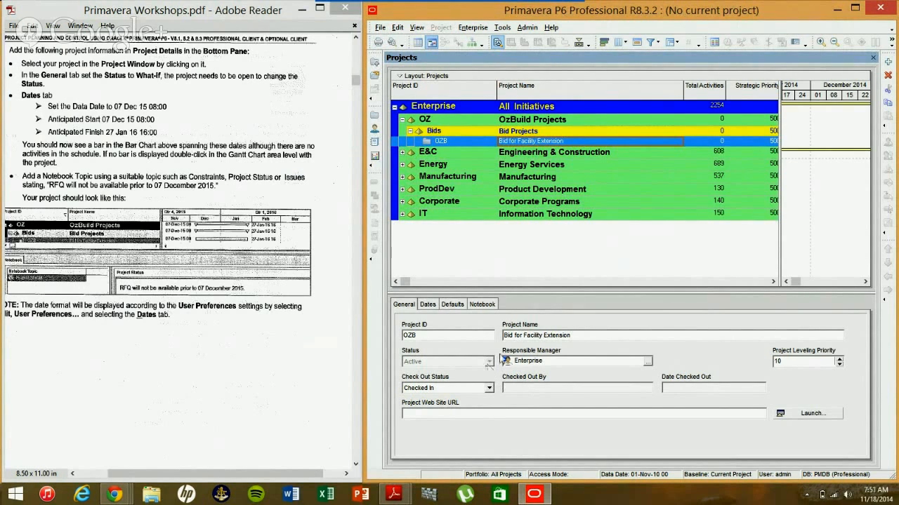
Reopen the OZB project from the project list.
{"action": "right_click", "coordinate": [594, 144]}
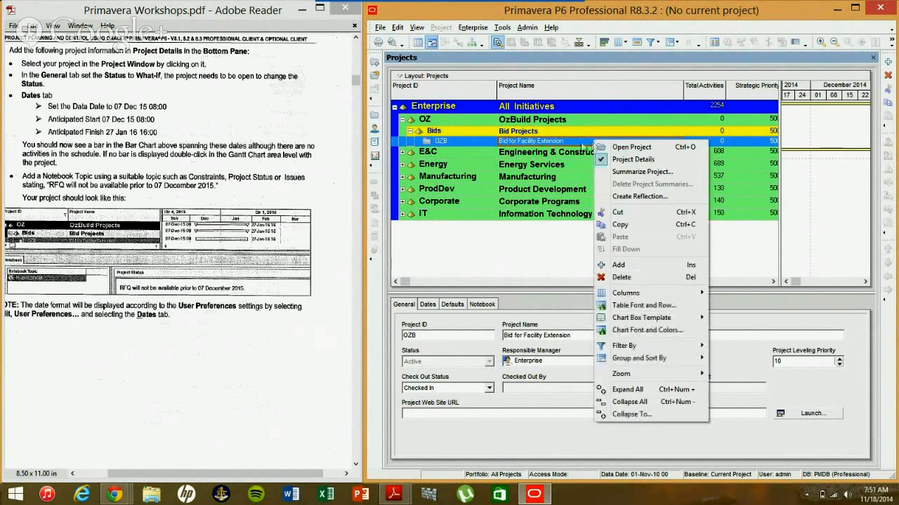
{"action": "key", "text": "Escape"}
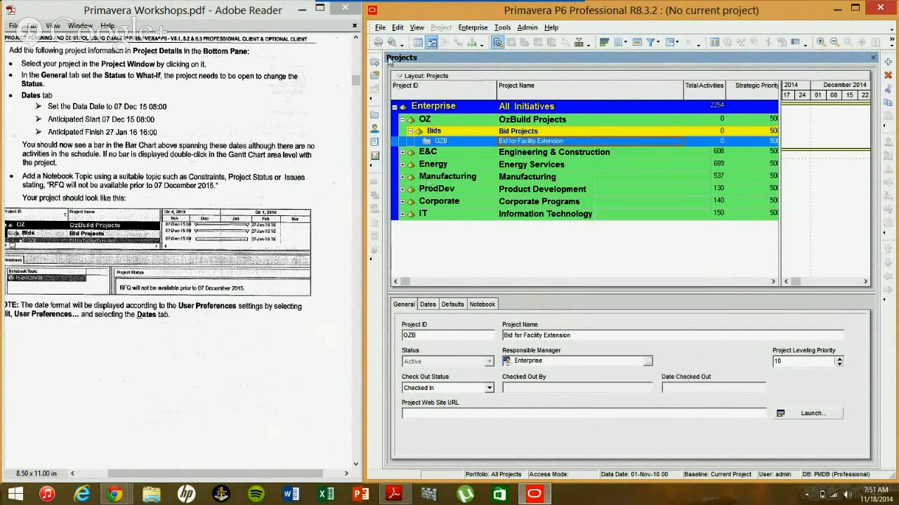
{"action": "left_click", "coordinate": [380, 27]}
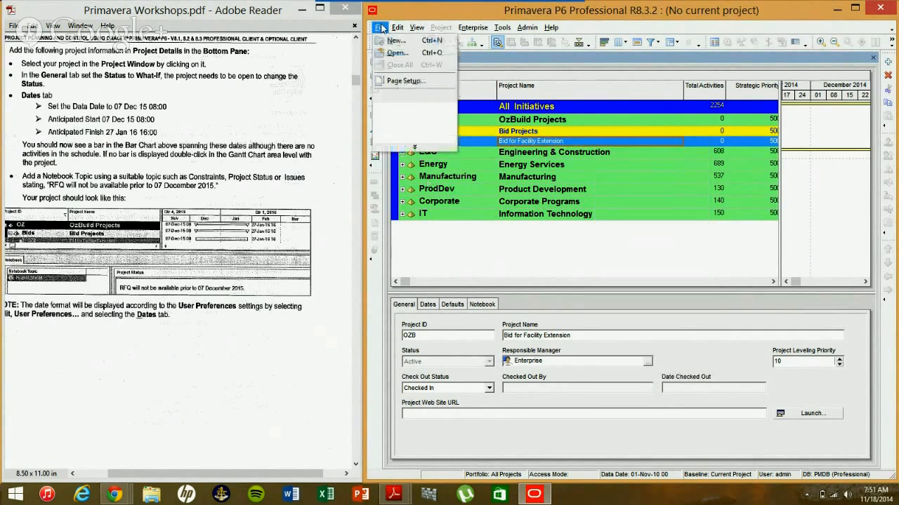
{"action": "right_click", "coordinate": [507, 142]}
{"action": "left_click", "coordinate": [544, 150]}
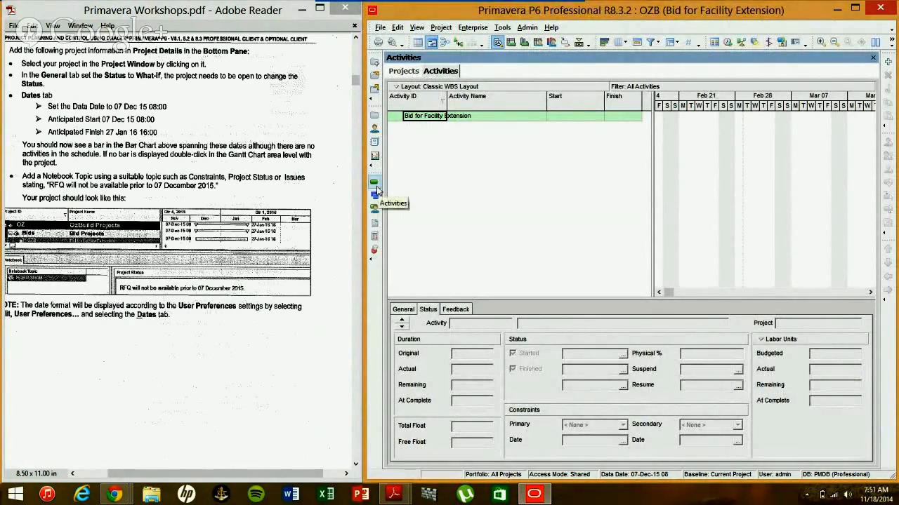
Return to the Projects window and set the OZB project's status to What-If.
{"action": "left_click", "coordinate": [414, 72]}
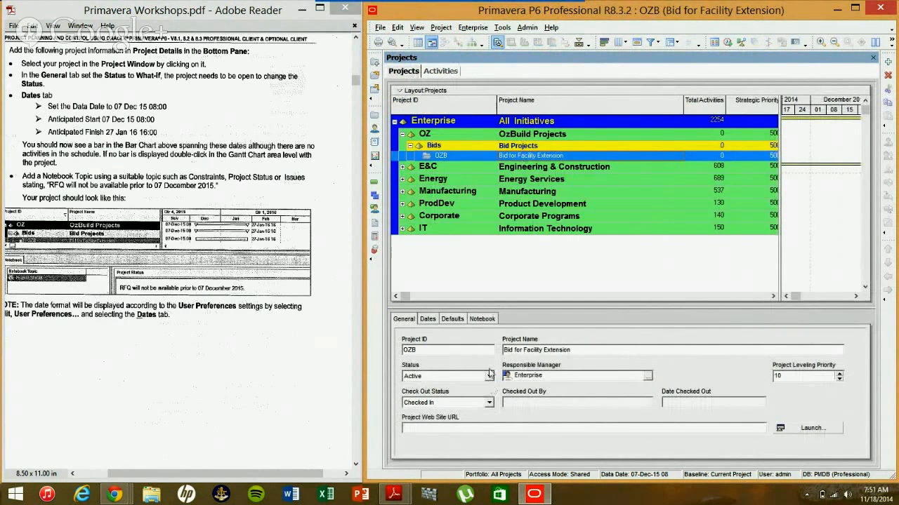
{"action": "left_click", "coordinate": [488, 376]}
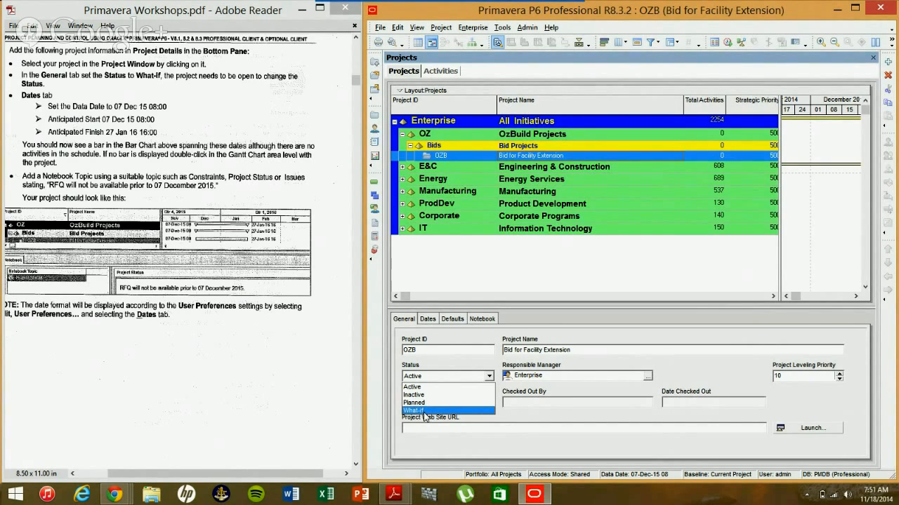
{"action": "left_click", "coordinate": [424, 411]}
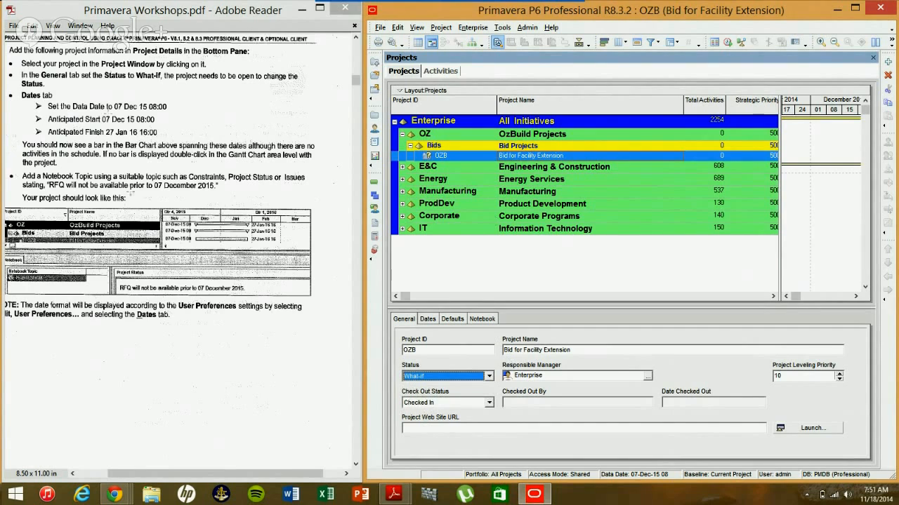
Set the OZB project's Anticipated Start to 07 December 2015 at hour 08.
{"action": "left_click", "coordinate": [426, 319]}
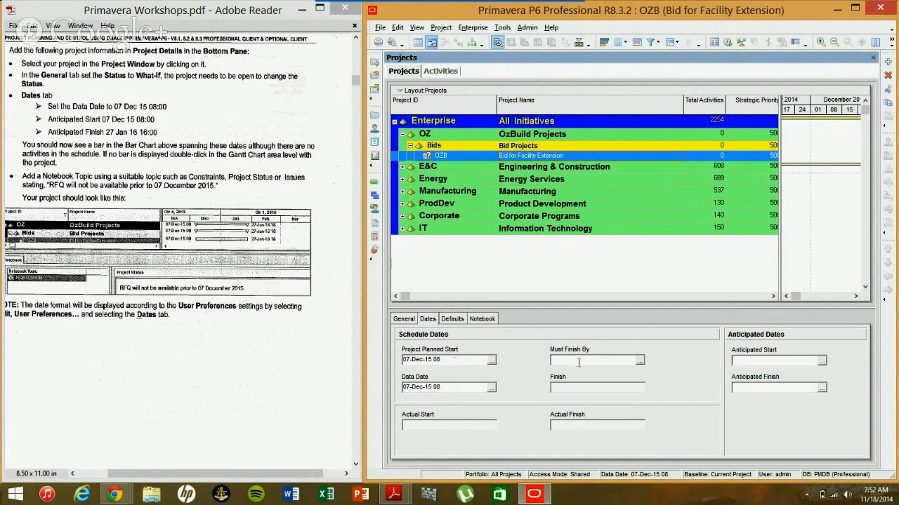
{"action": "left_click", "coordinate": [821, 360]}
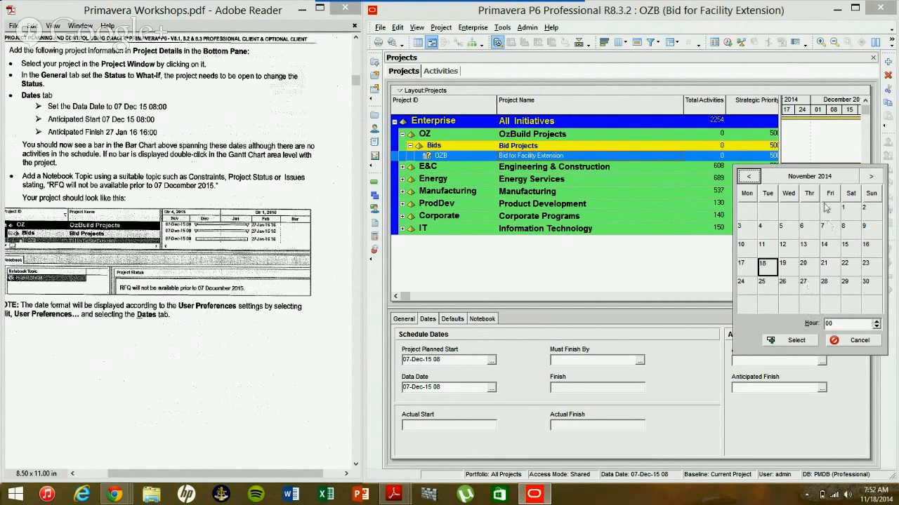
{"action": "left_click", "coordinate": [825, 181]}
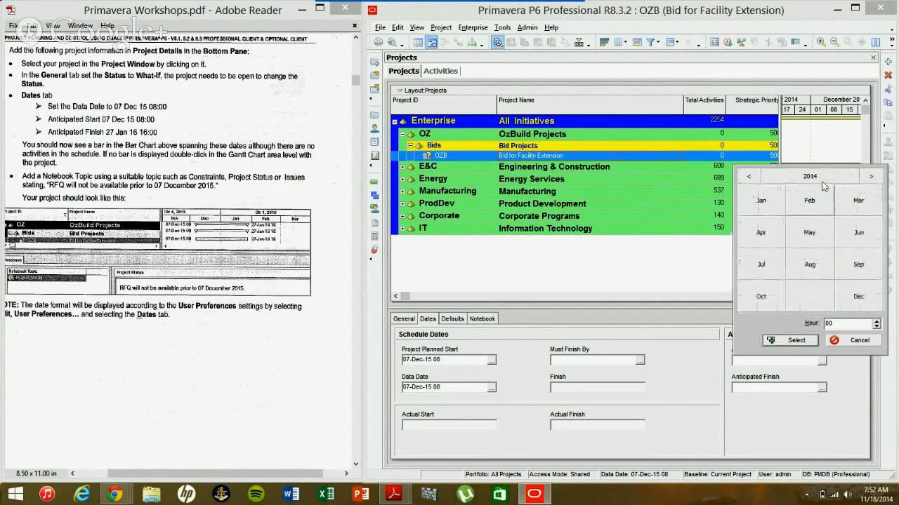
{"action": "left_click", "coordinate": [871, 176]}
{"action": "left_click", "coordinate": [858, 296]}
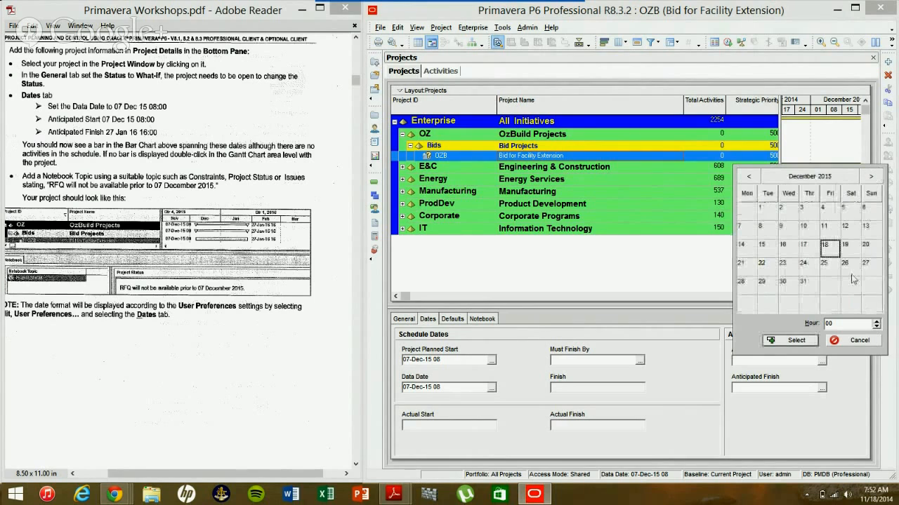
{"action": "double_click", "coordinate": [754, 233]}
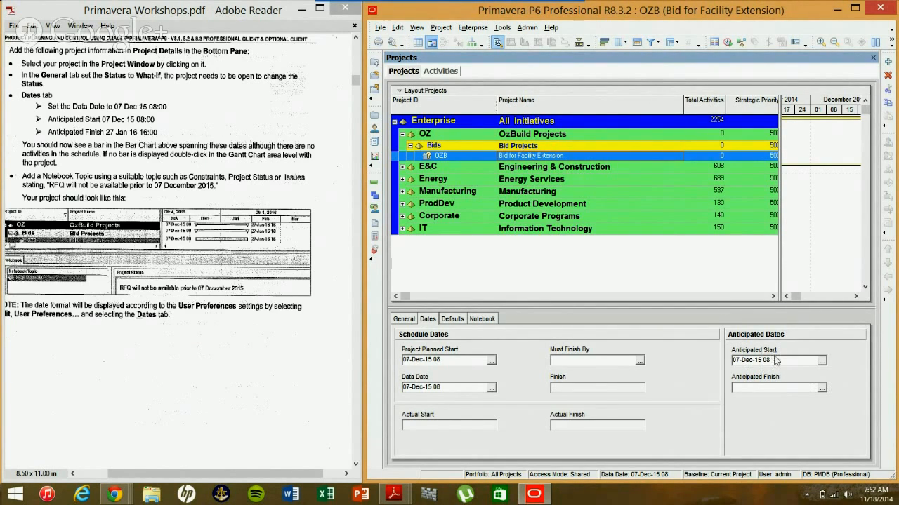
Set the OZB project's Anticipated Finish to 27 January 2016 at hour 16.
{"action": "left_click", "coordinate": [821, 390]}
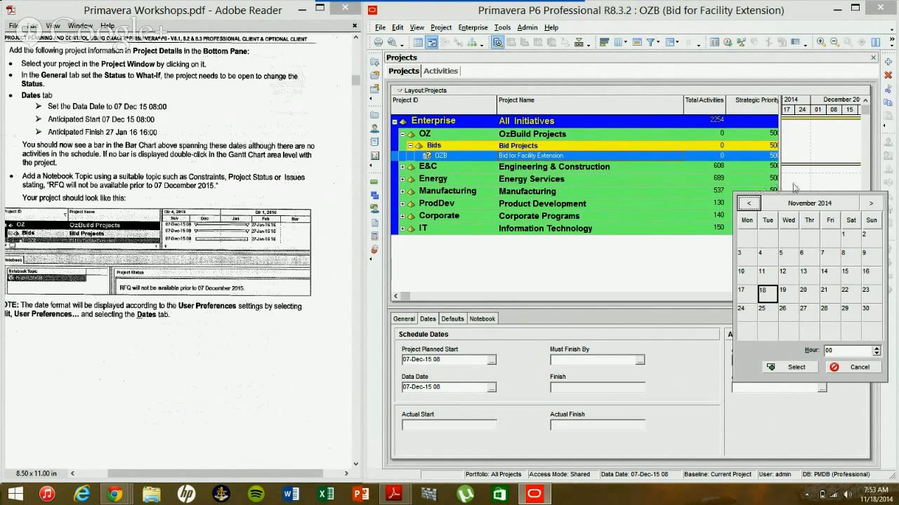
{"action": "left_click", "coordinate": [816, 204]}
{"action": "left_click", "coordinate": [871, 204]}
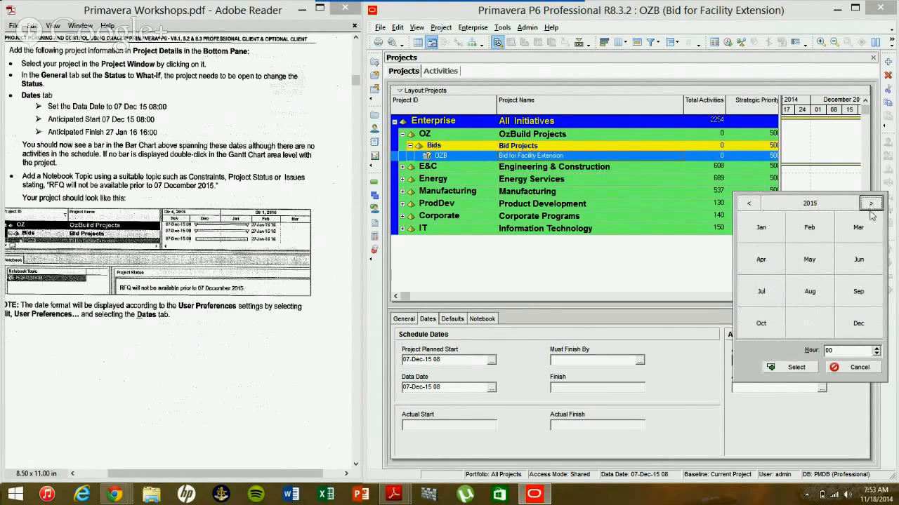
{"action": "left_click", "coordinate": [870, 204]}
{"action": "left_click", "coordinate": [770, 233]}
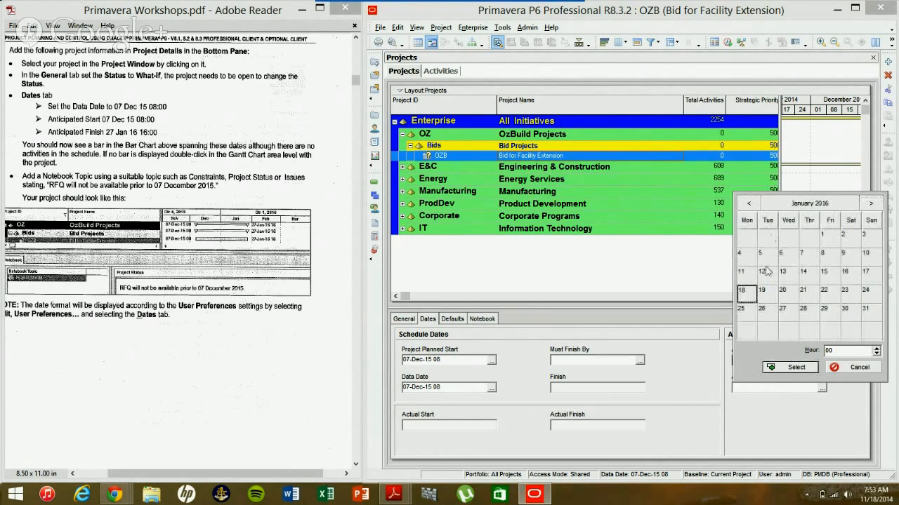
{"action": "left_click", "coordinate": [786, 310]}
{"action": "left_click", "coordinate": [846, 350]}
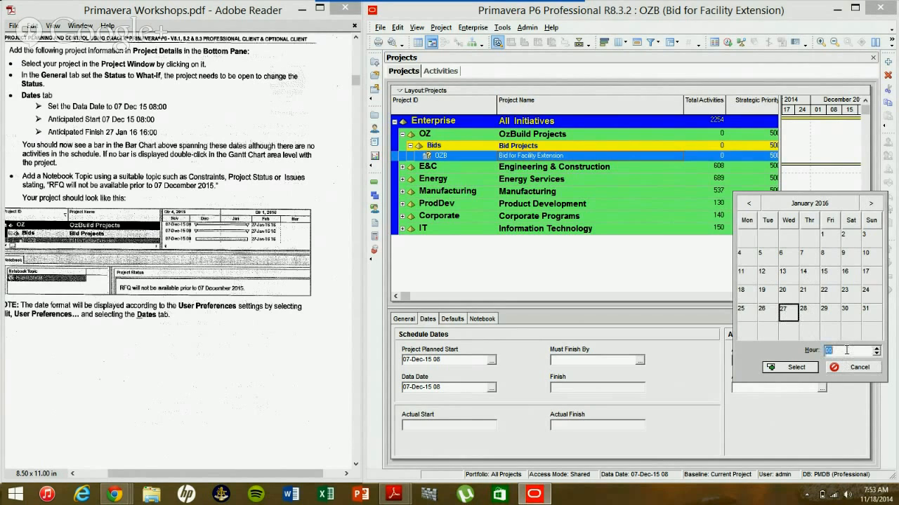
{"action": "type", "text": "16"}
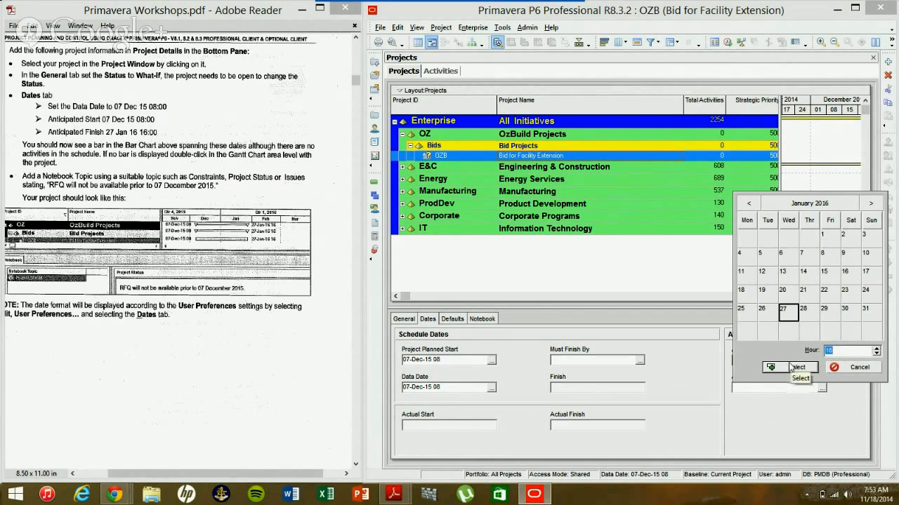
{"action": "left_click", "coordinate": [791, 368]}
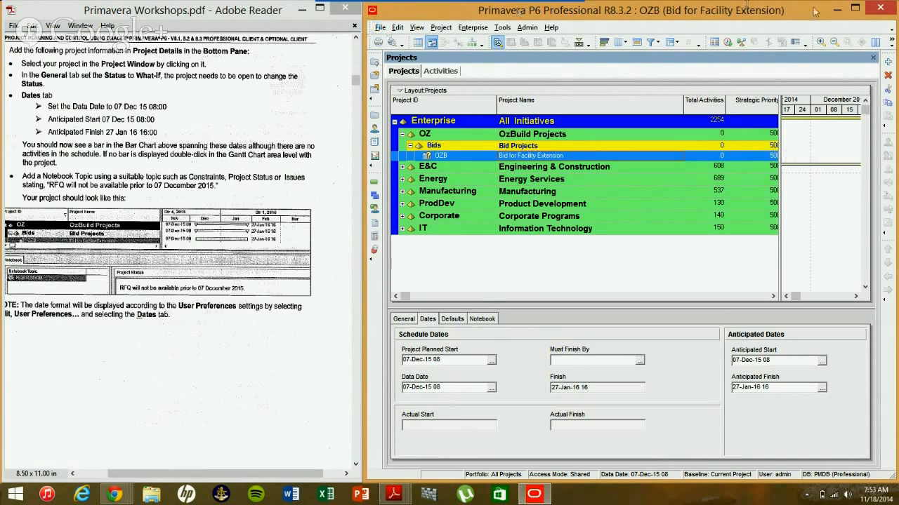
Bring the OZB project's bar into view in the Gantt chart, examine its span, and reselect the project.
{"action": "double_click", "coordinate": [800, 145]}
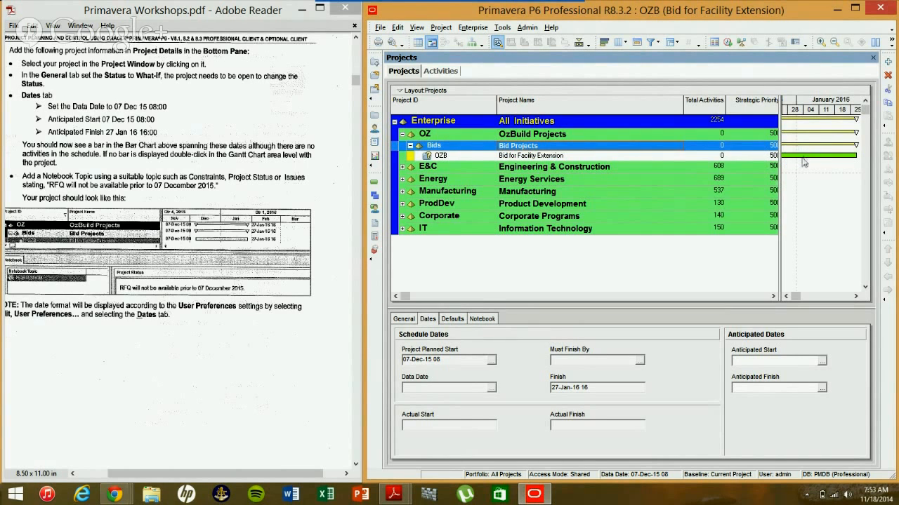
{"action": "left_click", "coordinate": [854, 9]}
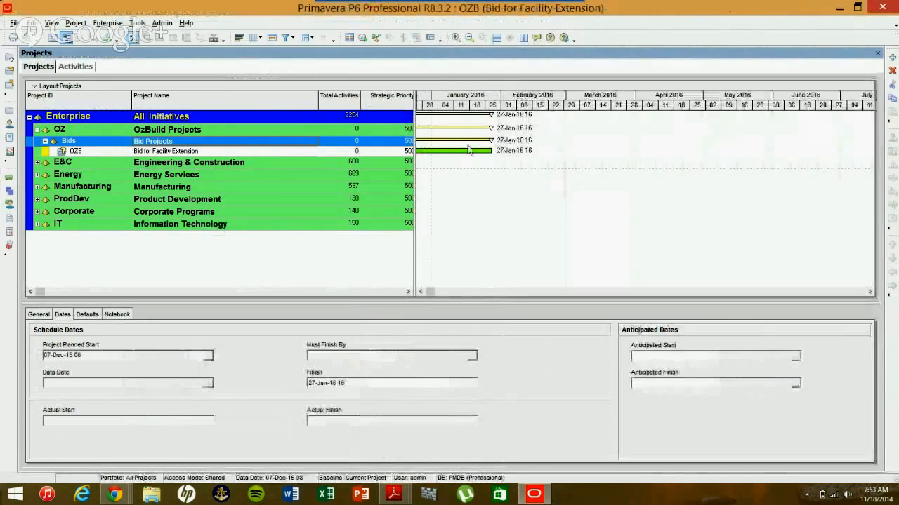
{"action": "left_click", "coordinate": [422, 291]}
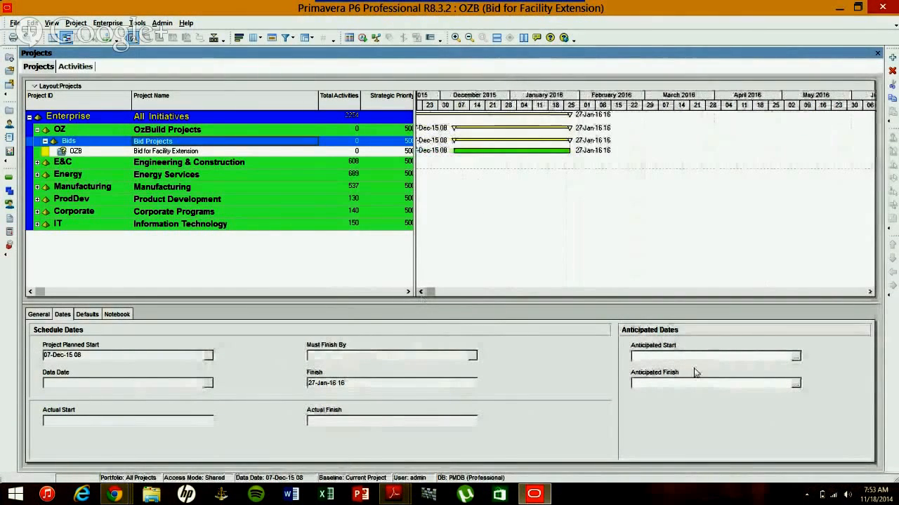
{"action": "left_click", "coordinate": [163, 152]}
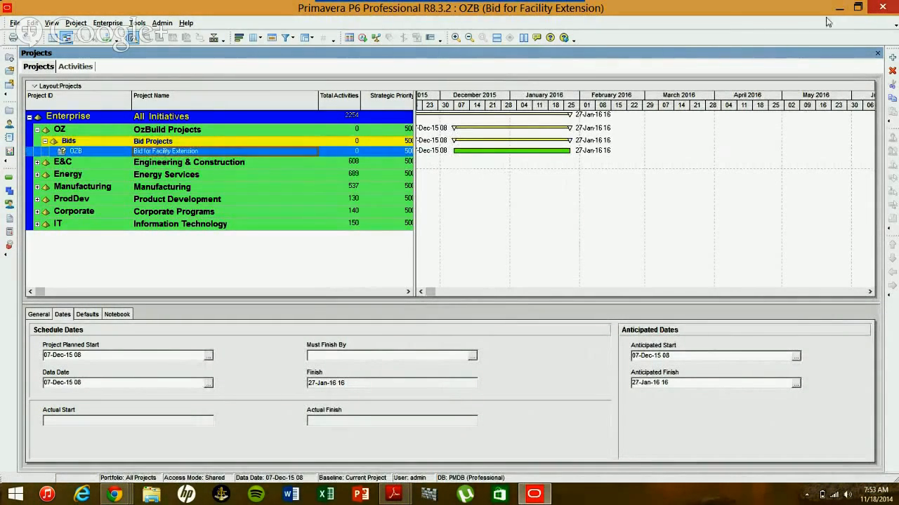
{"action": "left_click", "coordinate": [857, 7]}
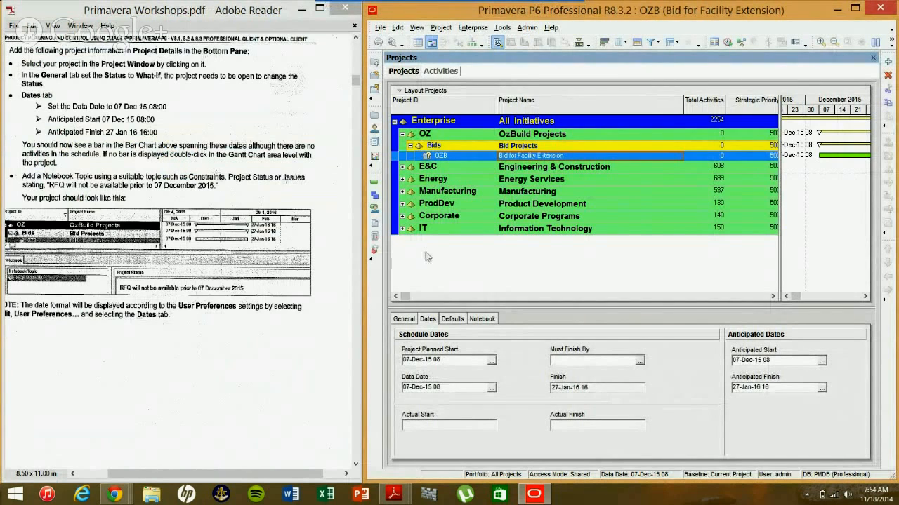
Open the OZB project's notebook and look through the topics available for assignment, including Constraints.
{"action": "left_click", "coordinate": [481, 320]}
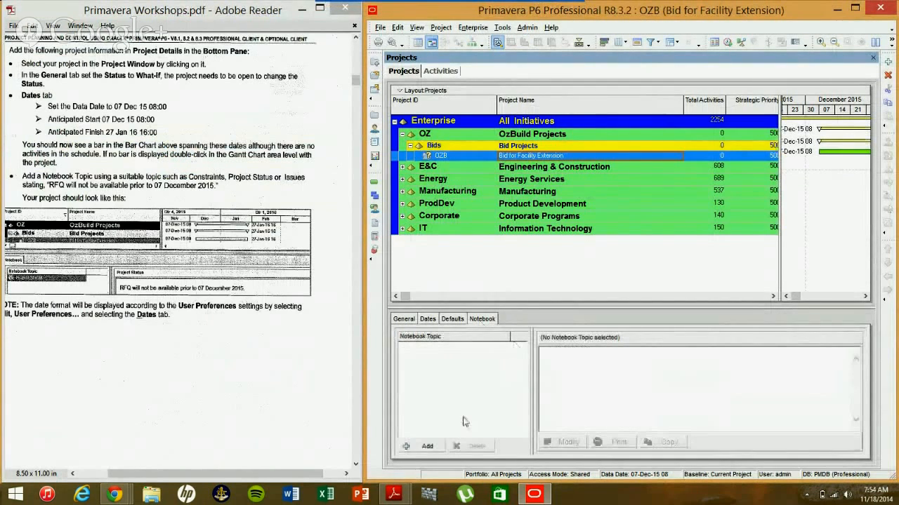
{"action": "left_click", "coordinate": [425, 447]}
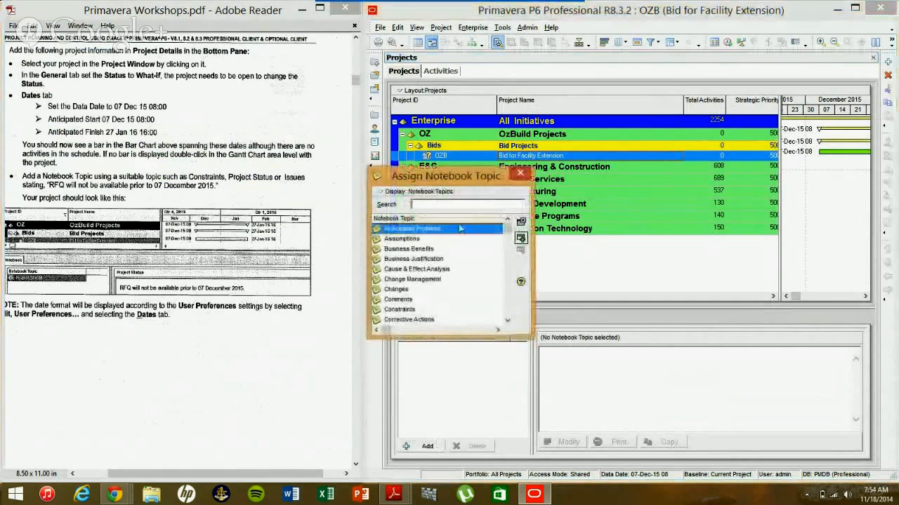
{"action": "left_click", "coordinate": [404, 310]}
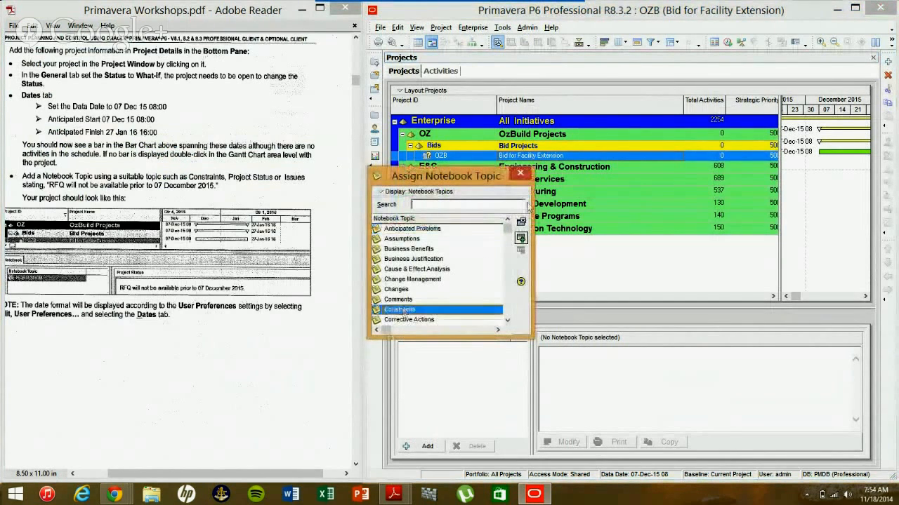
{"action": "left_click", "coordinate": [519, 173]}
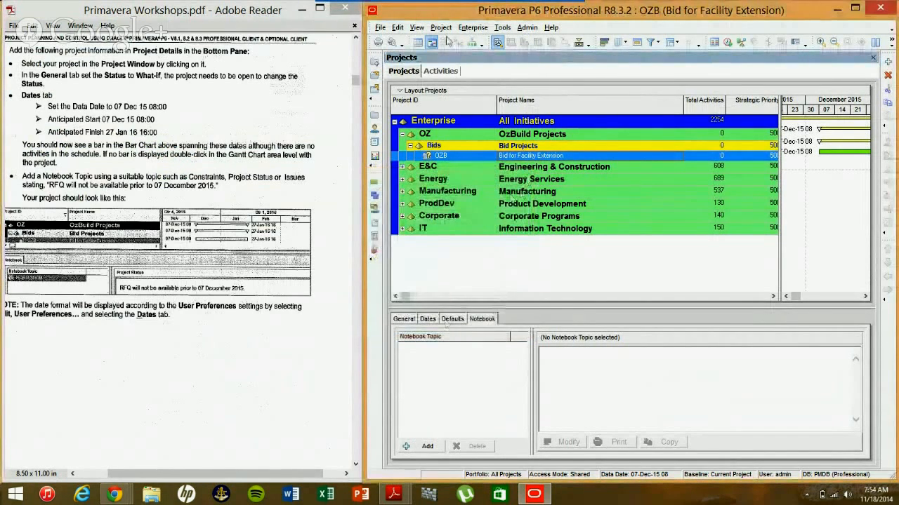
{"action": "left_click", "coordinate": [532, 27]}
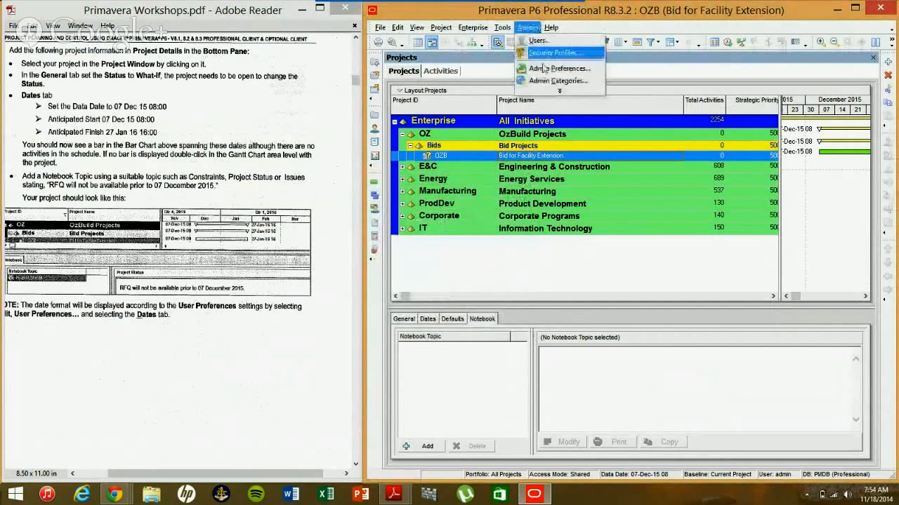
{"action": "left_click", "coordinate": [557, 91]}
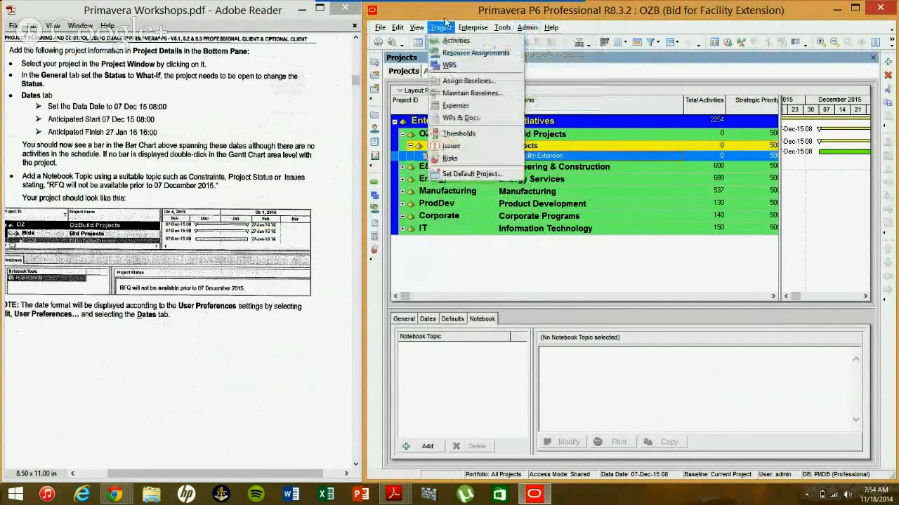
{"action": "mouse_move", "coordinate": [497, 28]}
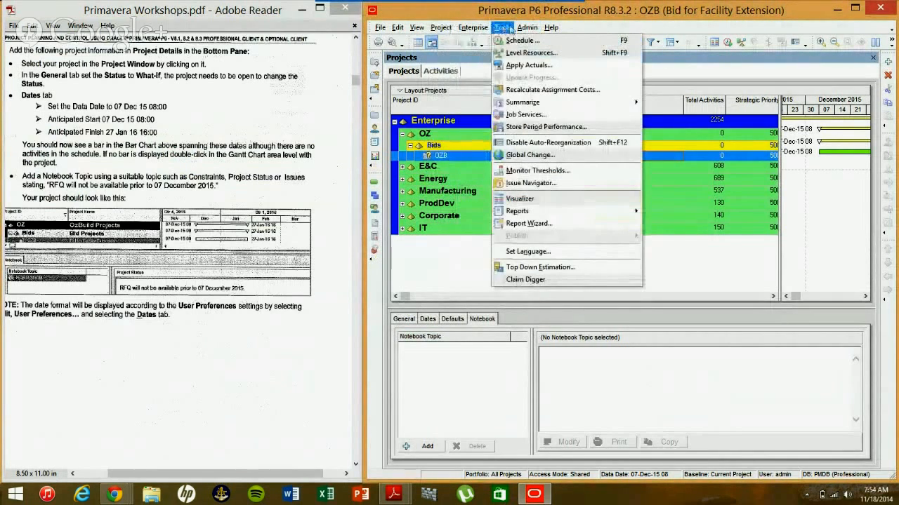
{"action": "mouse_move", "coordinate": [526, 27]}
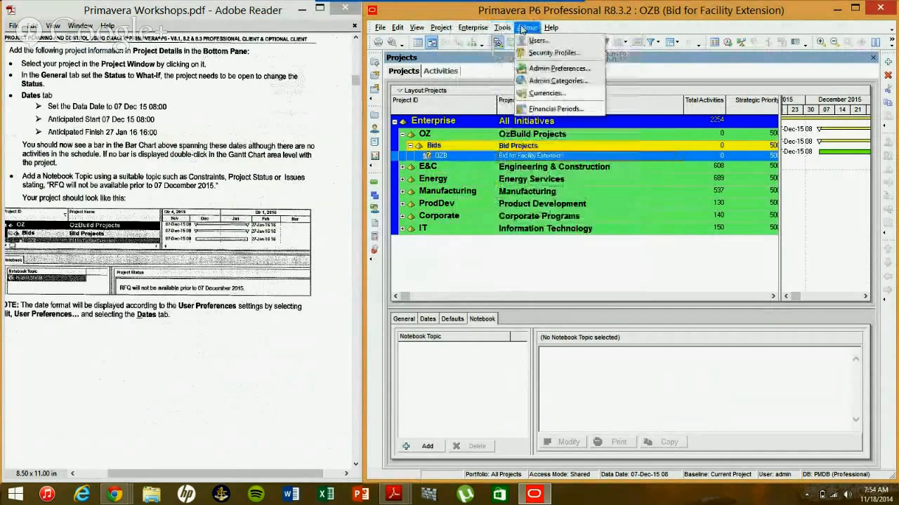
{"action": "left_click", "coordinate": [556, 81]}
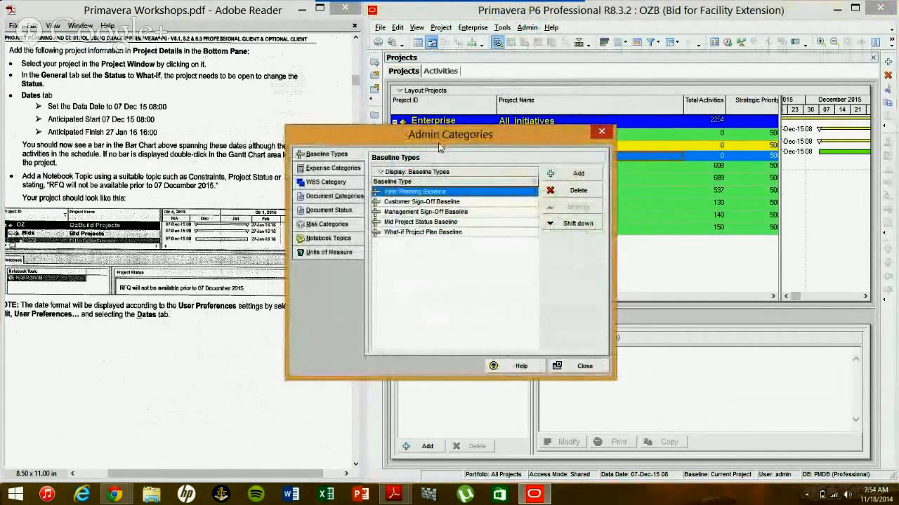
{"action": "left_click_drag", "start_coordinate": [439, 146], "coordinate": [584, 131]}
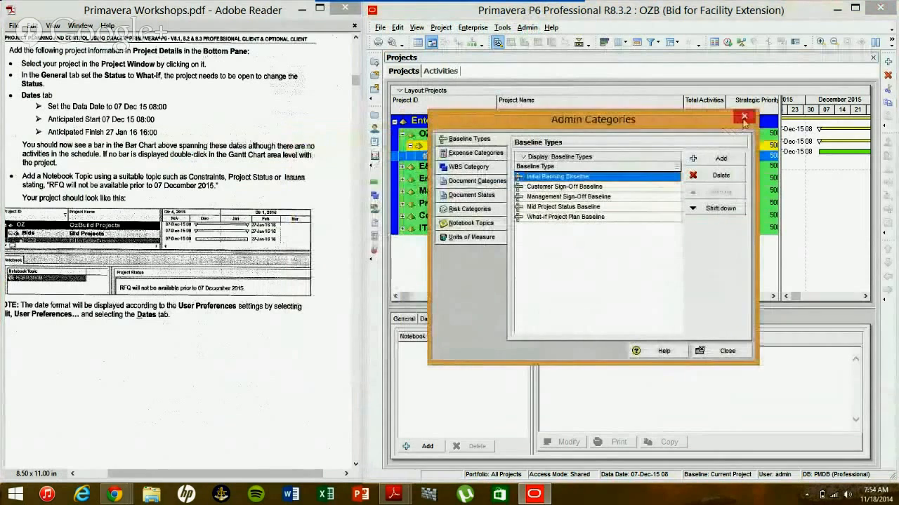
{"action": "left_click", "coordinate": [744, 117]}
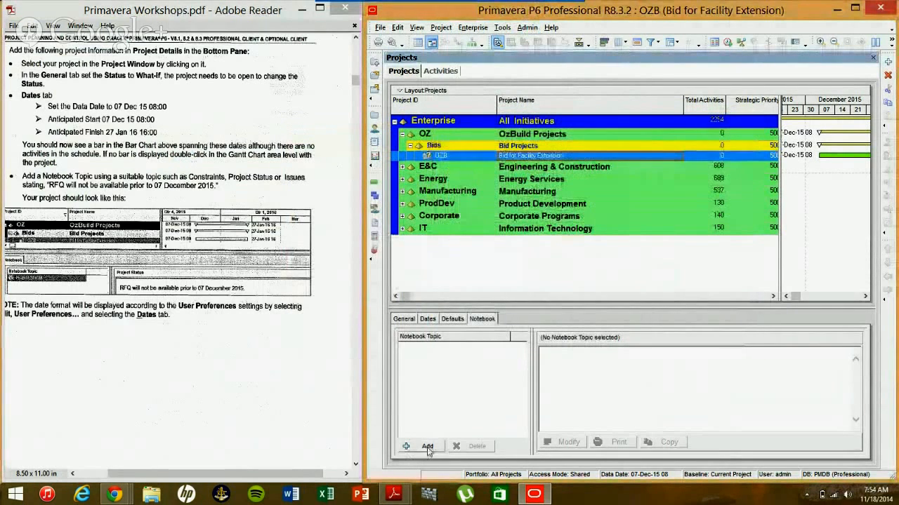
{"action": "left_click", "coordinate": [427, 448]}
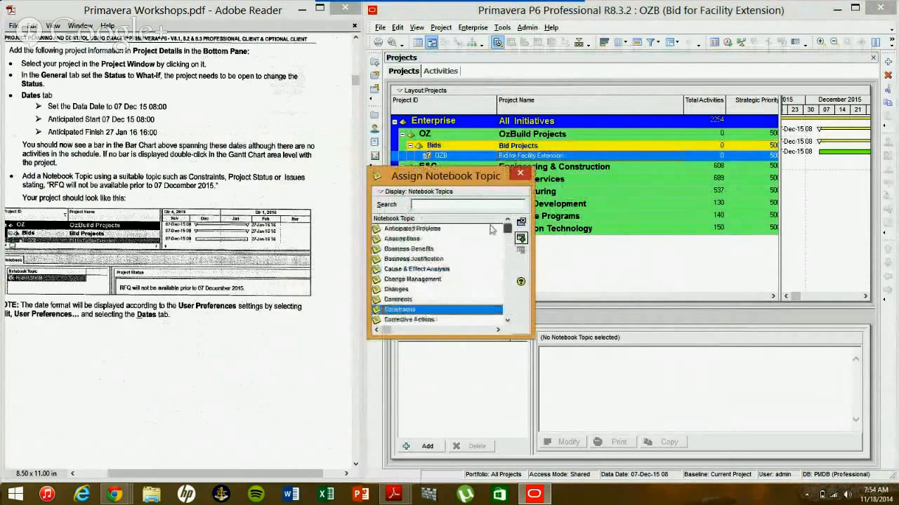
{"action": "left_click", "coordinate": [520, 174]}
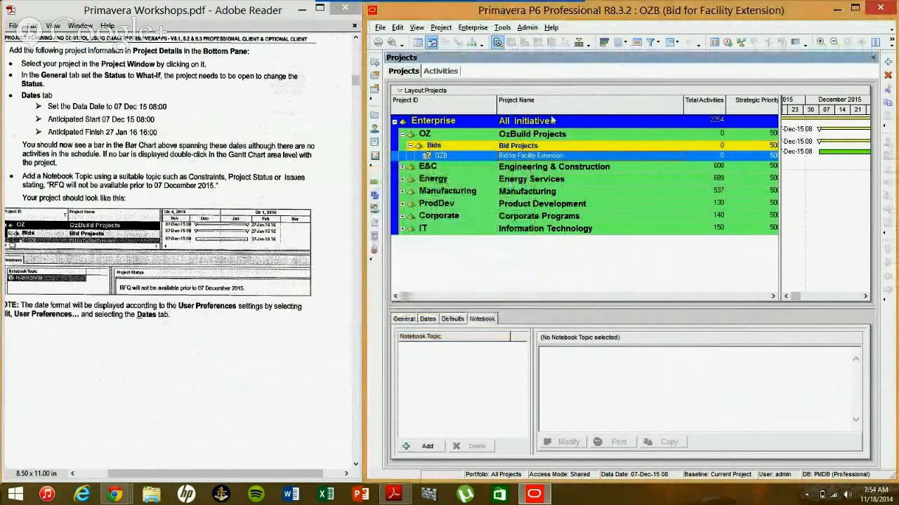
Examine the notebook topics in Admin Categories and the EPS, project, WBS and activity levels they apply to.
{"action": "left_click", "coordinate": [526, 27]}
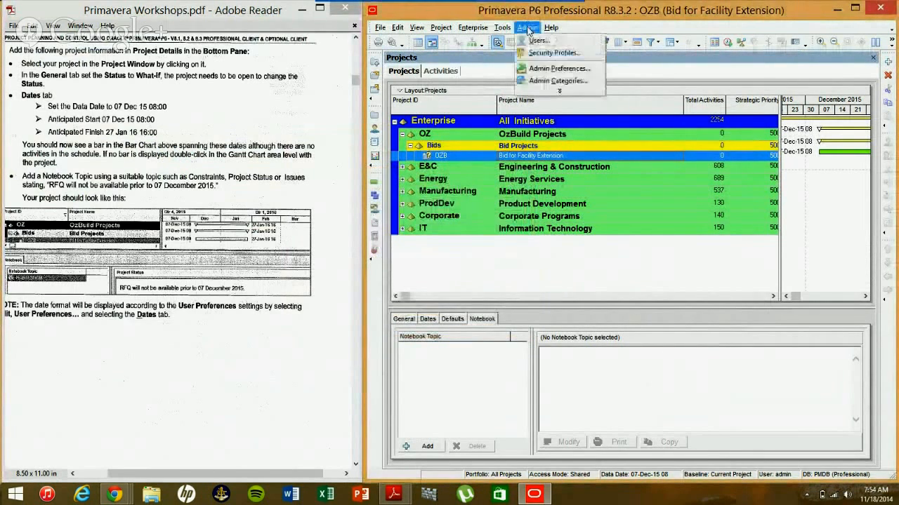
{"action": "left_click", "coordinate": [555, 81]}
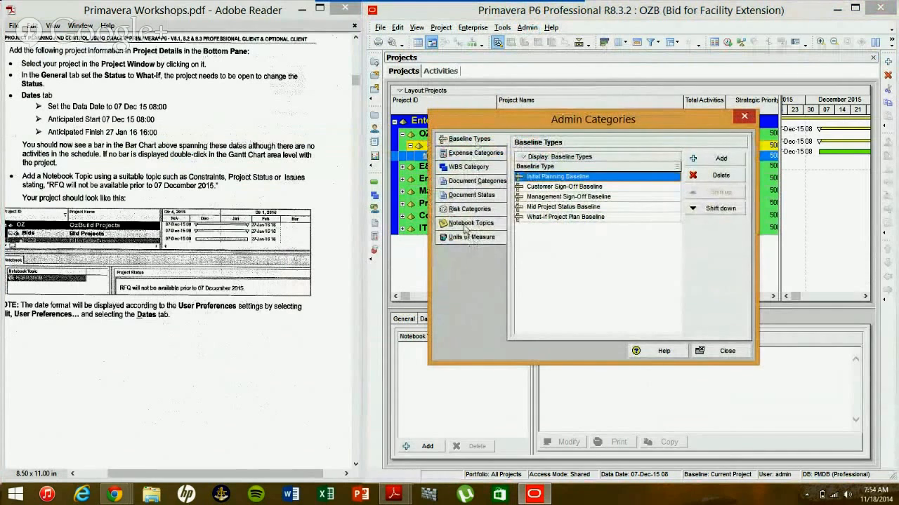
{"action": "left_click", "coordinate": [465, 224]}
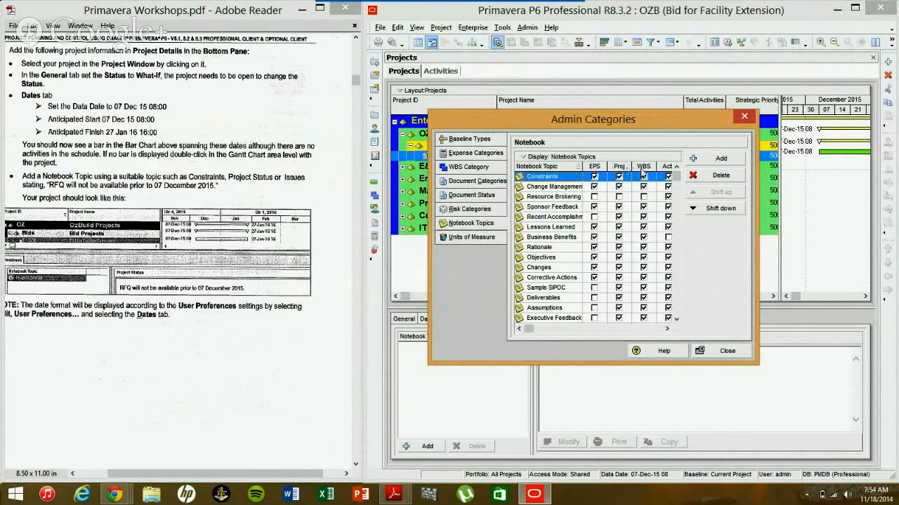
{"action": "left_click", "coordinate": [744, 116]}
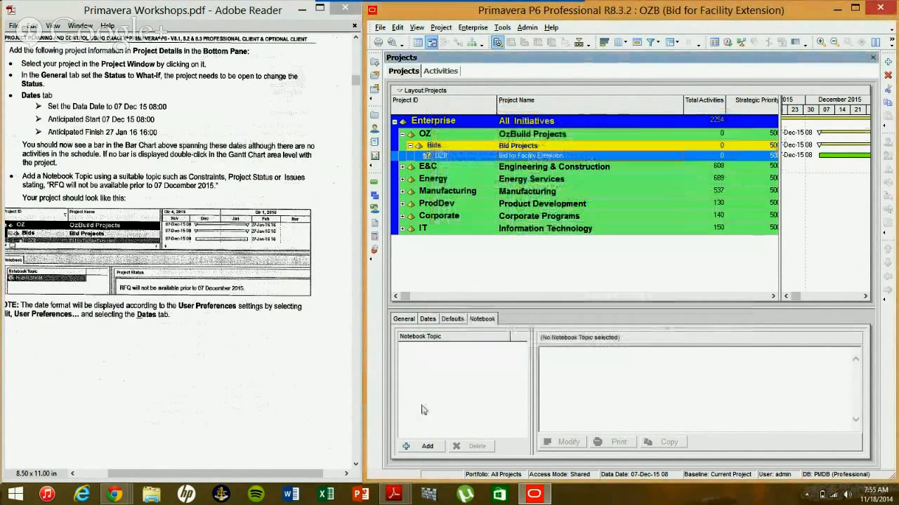
Assign the Constraints notebook topic to the OZB project.
{"action": "left_click", "coordinate": [425, 446]}
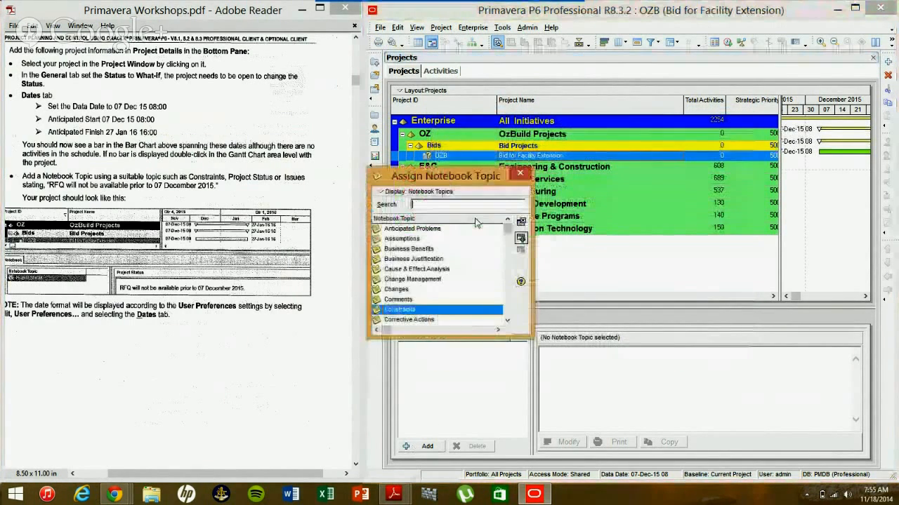
{"action": "left_click", "coordinate": [521, 238]}
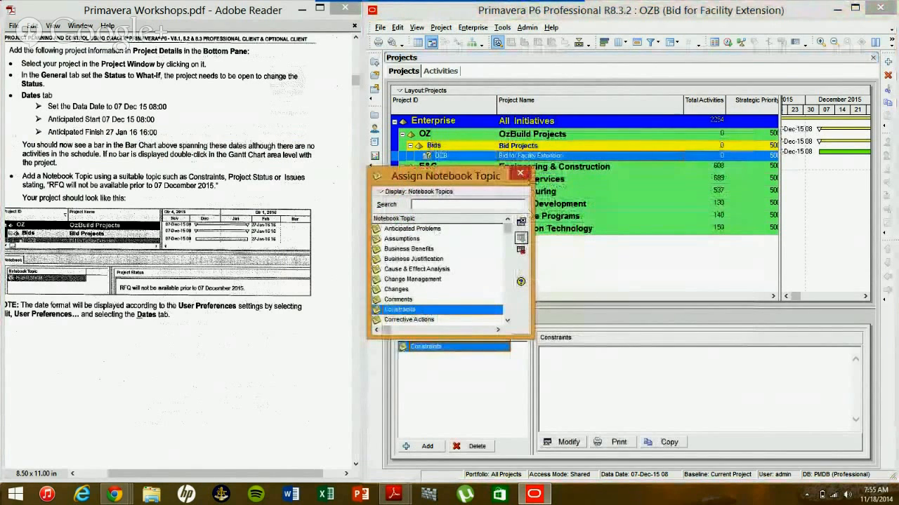
{"action": "left_click", "coordinate": [521, 174]}
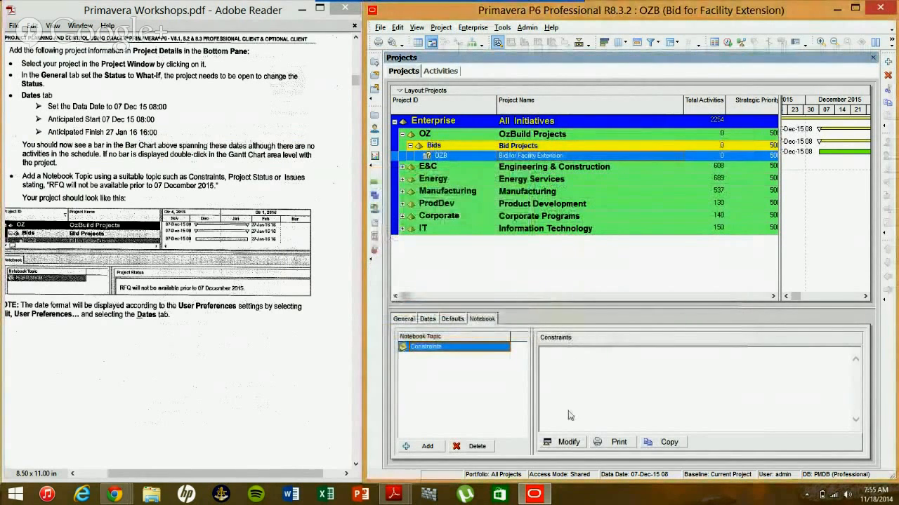
Enter the text "RFQ will not be available prior to 07 December 2015." in the OZB project's Constraints notebook topic.
{"action": "left_click", "coordinate": [568, 448]}
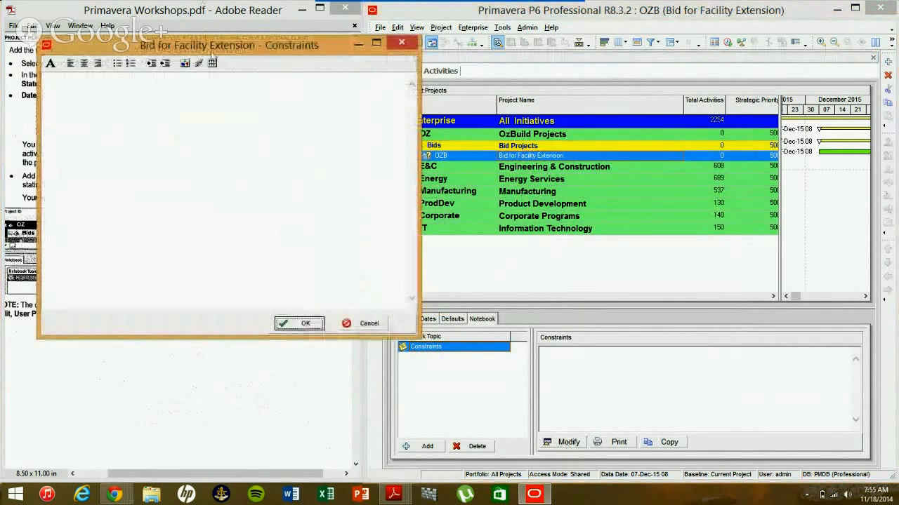
{"action": "left_click_drag", "start_coordinate": [211, 55], "coordinate": [609, 57]}
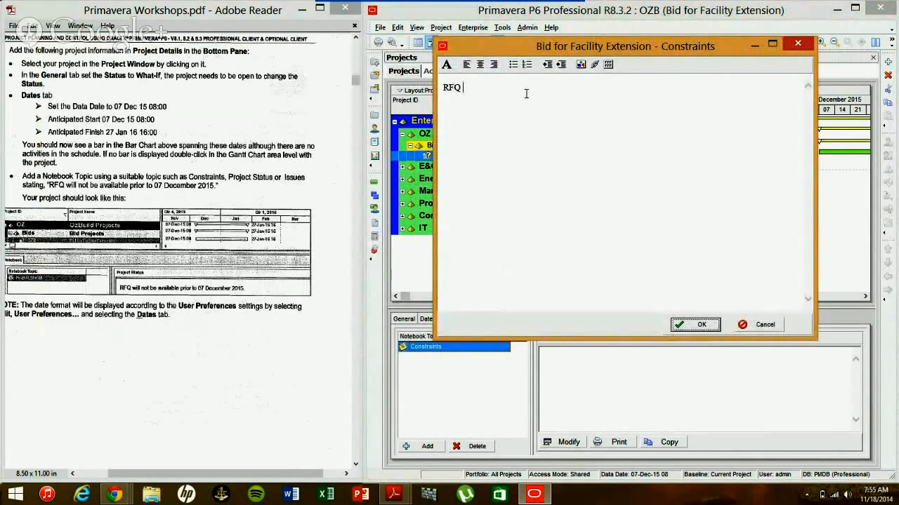
{"action": "type", "text": "not be available prior to December"}
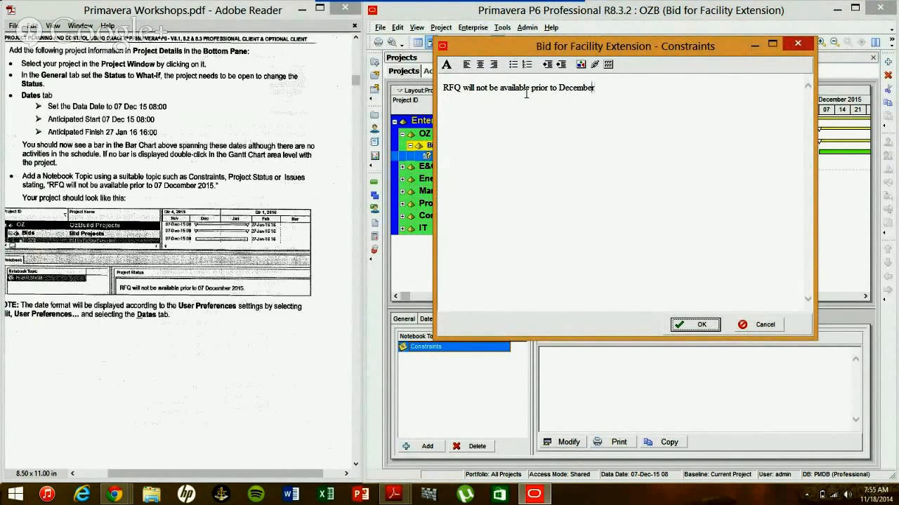
{"action": "type", "text": "07"}
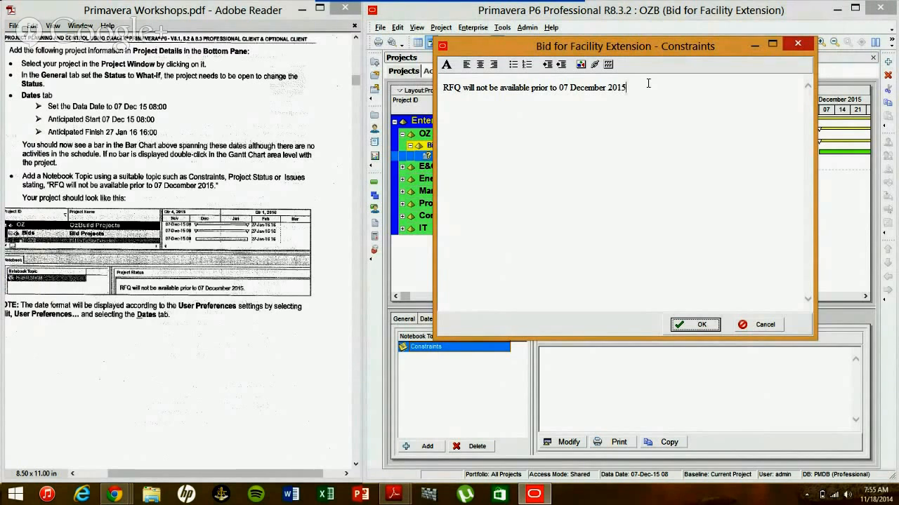
{"action": "type", "text": "."}
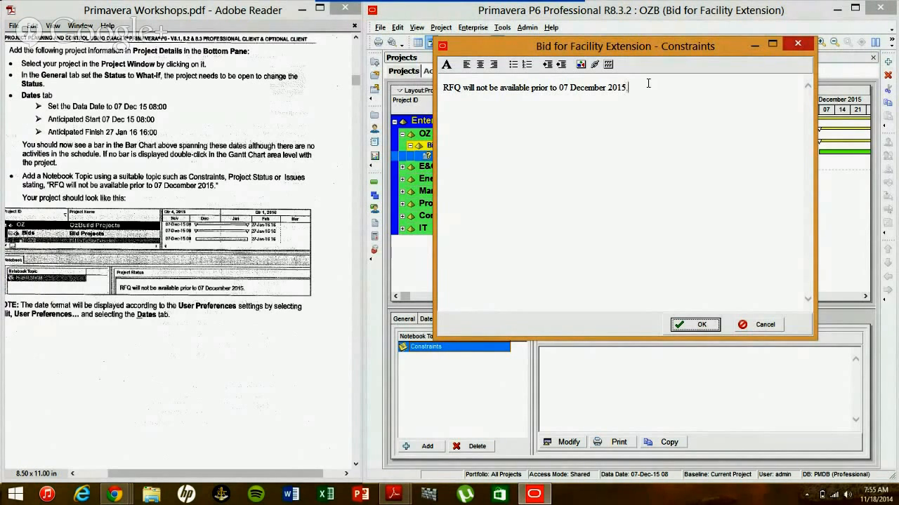
{"action": "left_click", "coordinate": [703, 324]}
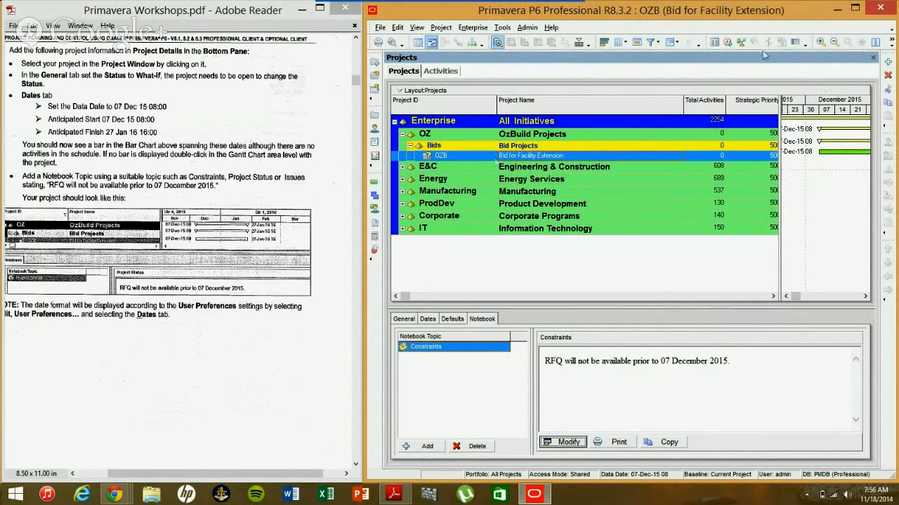
Examine the OZB project's full bar and notebook entry, and review the Workshop 2 instructions in the Adobe Reader PDF.
{"action": "left_click", "coordinate": [853, 8]}
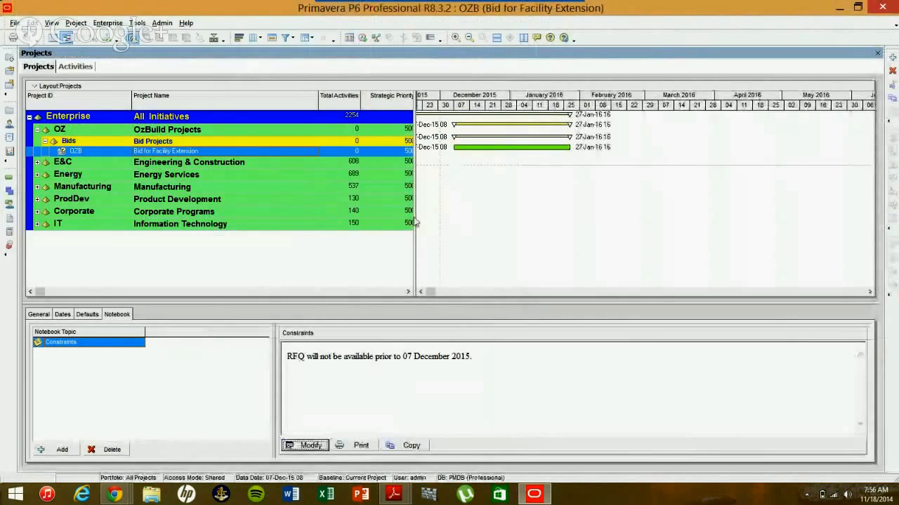
{"action": "key", "text": "super+Down"}
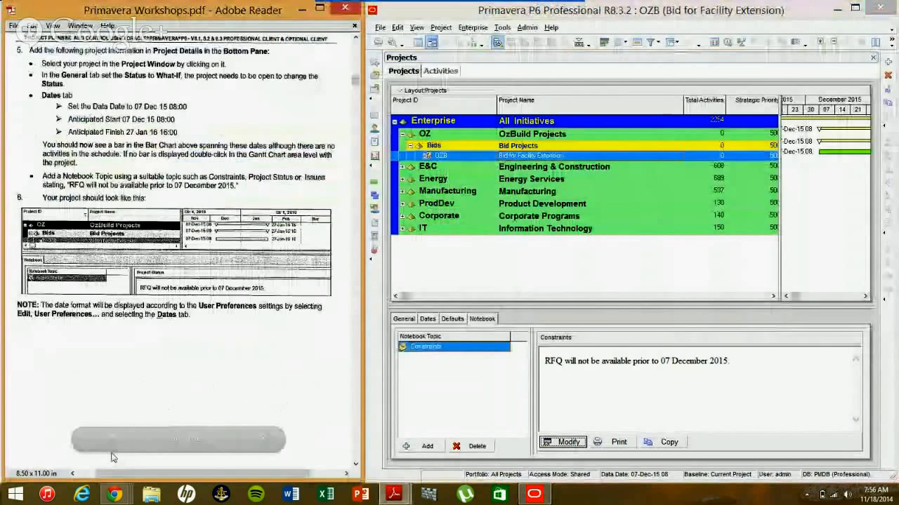
{"action": "scroll", "coordinate": [112, 457], "scroll_direction": "down", "scroll_amount": 5}
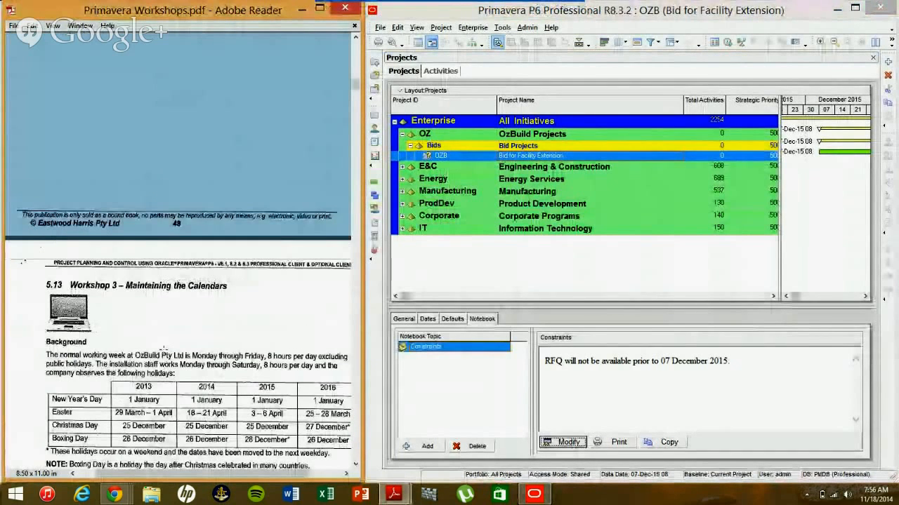
{"action": "scroll", "coordinate": [162, 351], "scroll_direction": "up", "scroll_amount": 10}
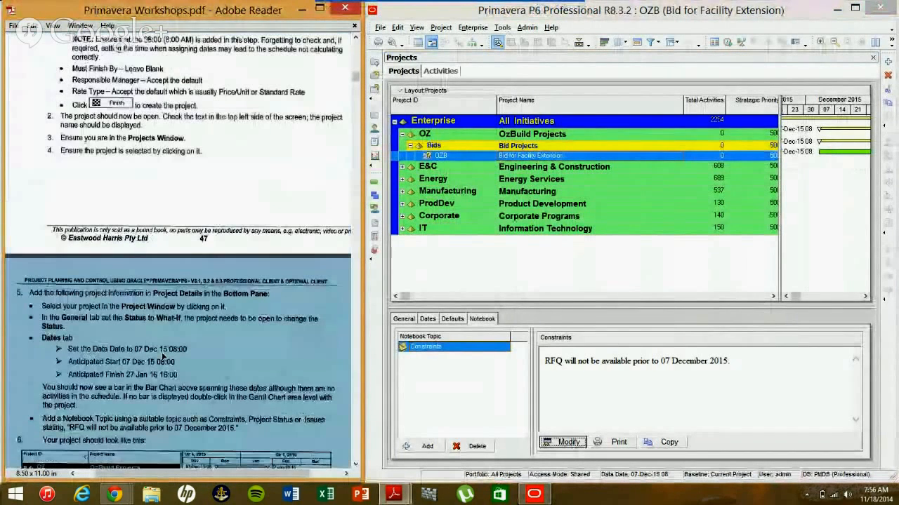
{"action": "scroll", "coordinate": [162, 357], "scroll_direction": "up", "scroll_amount": 5}
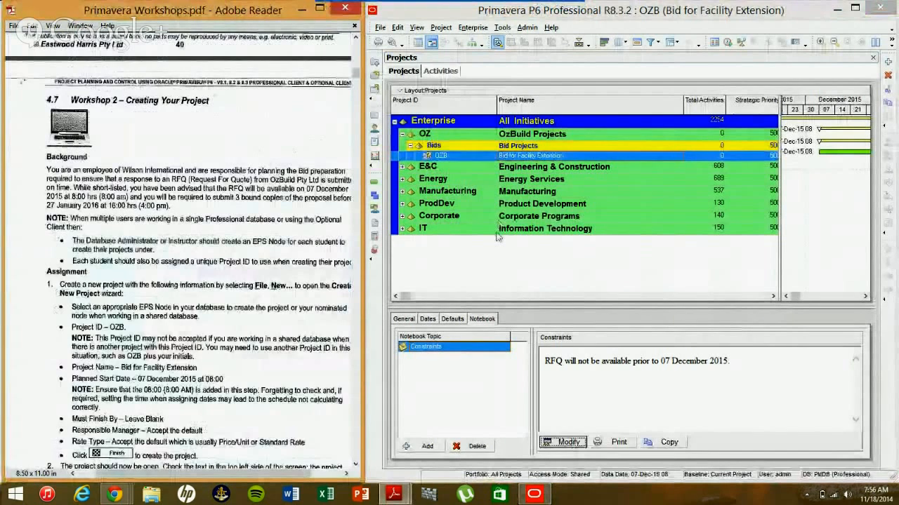
{"action": "left_click", "coordinate": [453, 167]}
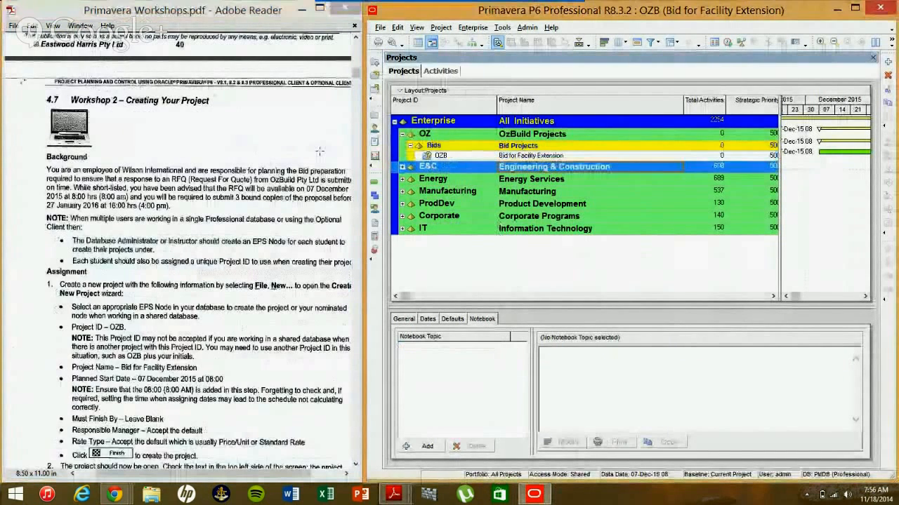